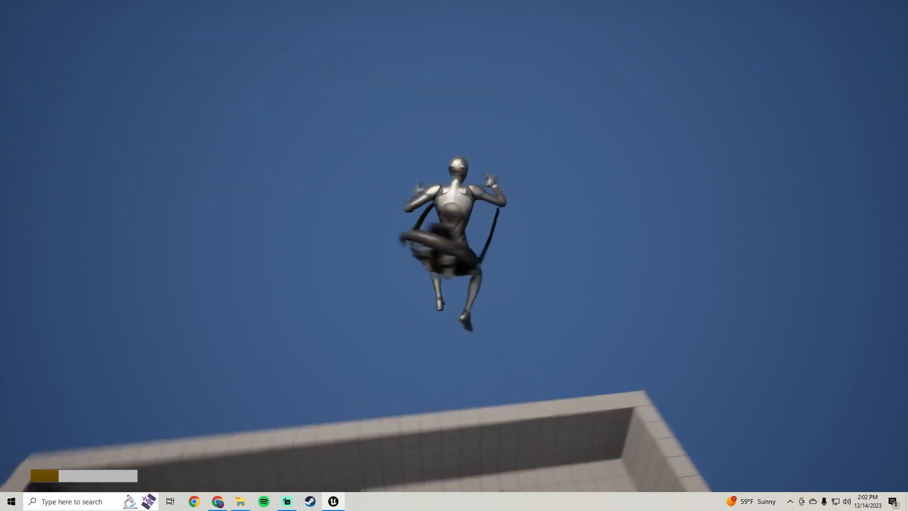
# - Test the jetpack's flight in the running level and stop the play session
pyautogui.press('w')
pyautogui.press('space')
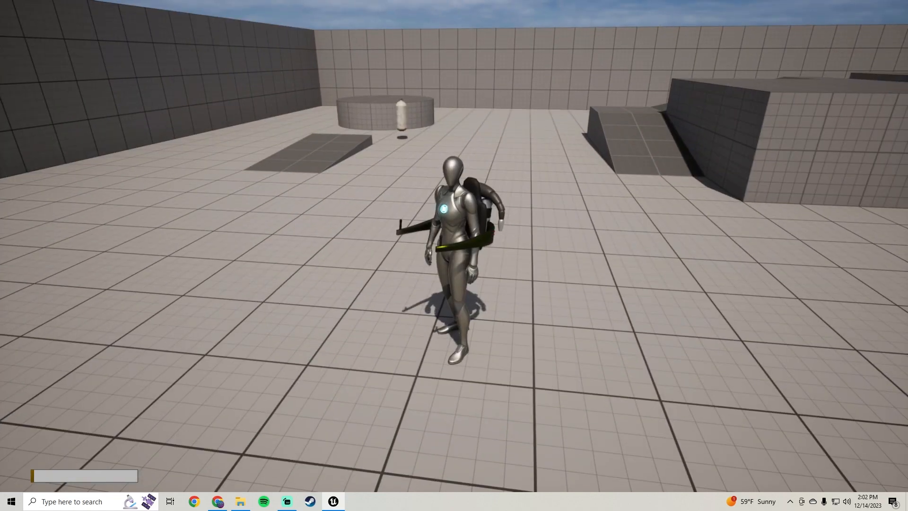
pyautogui.press('Escape')
# - Switch to the Epic Games Launcher and open the Unreal Engine library
pyautogui.press('super')
pyautogui.scroll(-15, 102, 359)
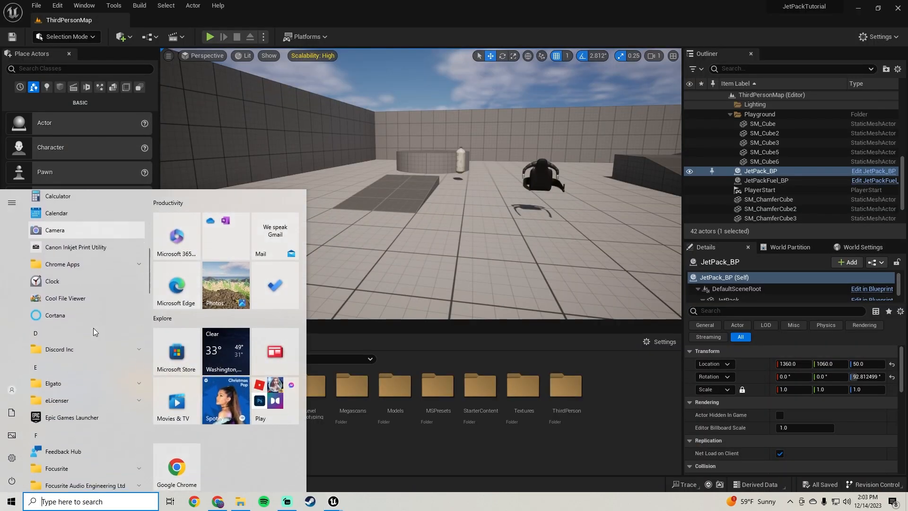
pyautogui.click(95, 281)
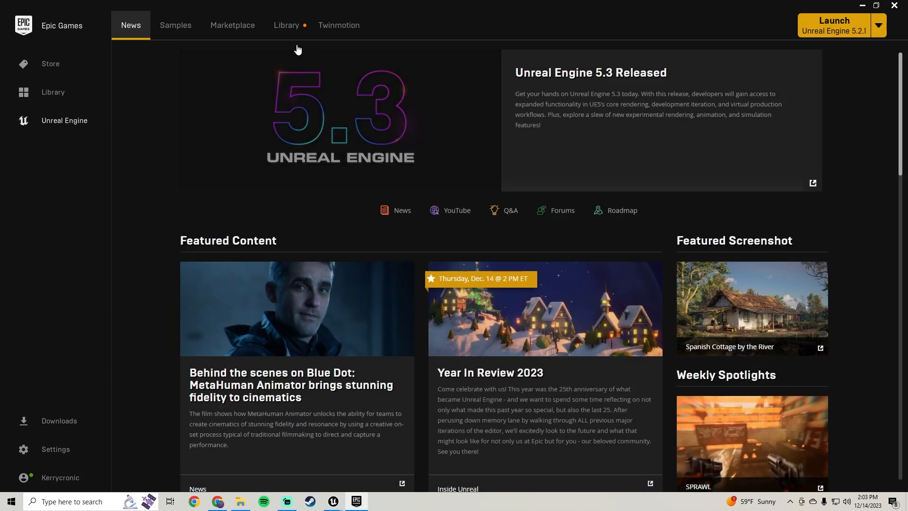
pyautogui.click(290, 26)
# - Search the vault for "fx" and check which projects the FX Variety Pack can be added to, without adding it
pyautogui.scroll(-2, 642, 306)
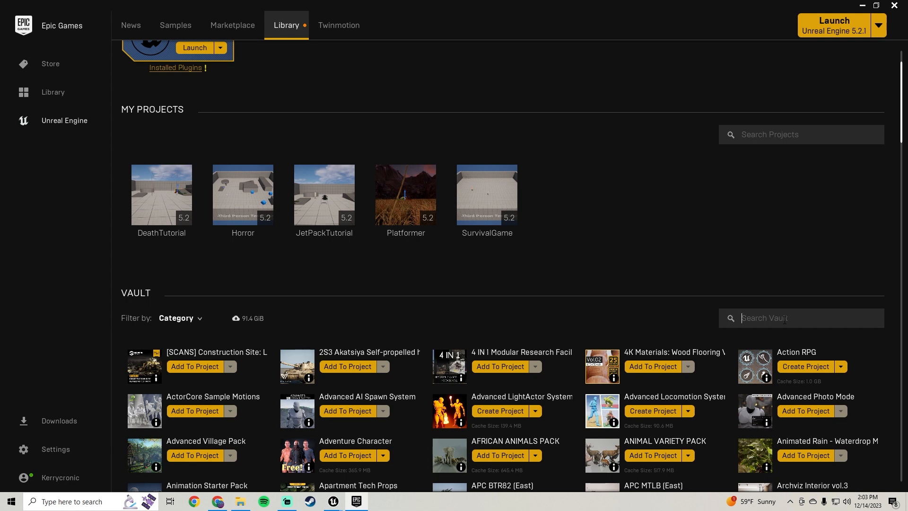
pyautogui.write('fxv')
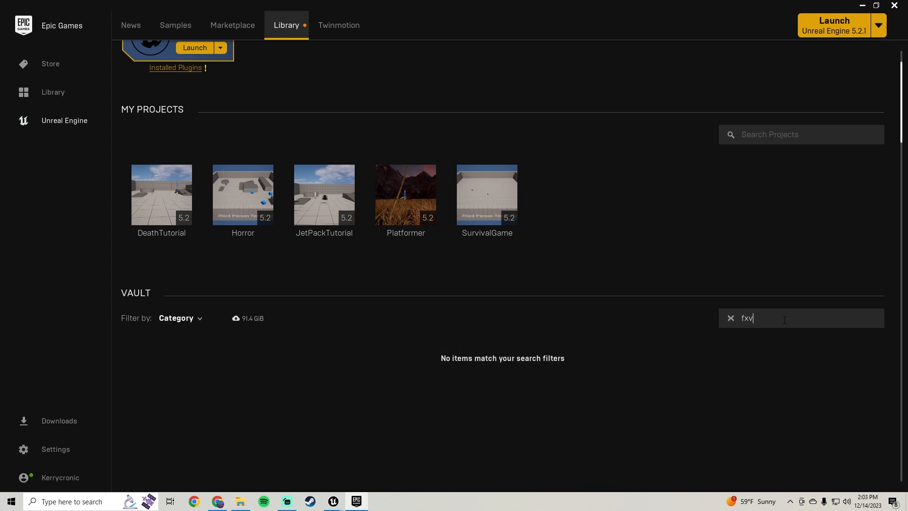
pyautogui.press('BackSpace')
pyautogui.scroll(-1, 198, 422)
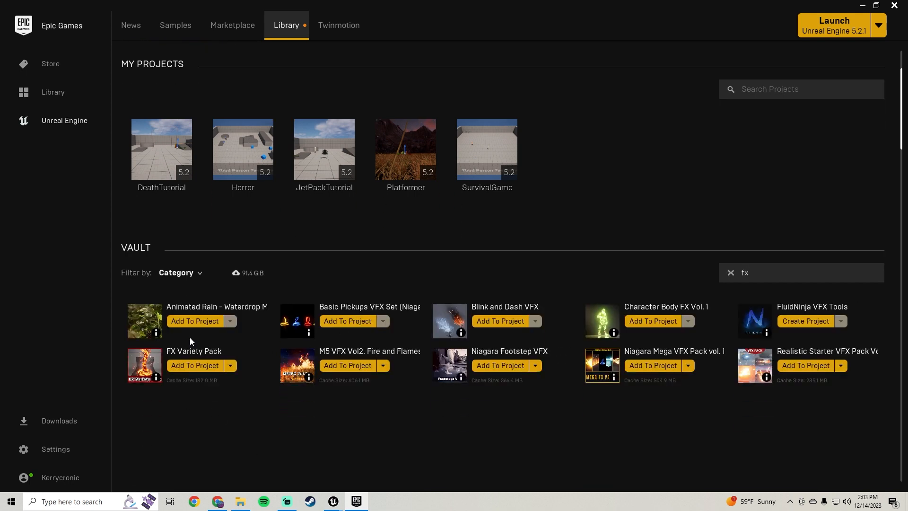
pyautogui.click(192, 367)
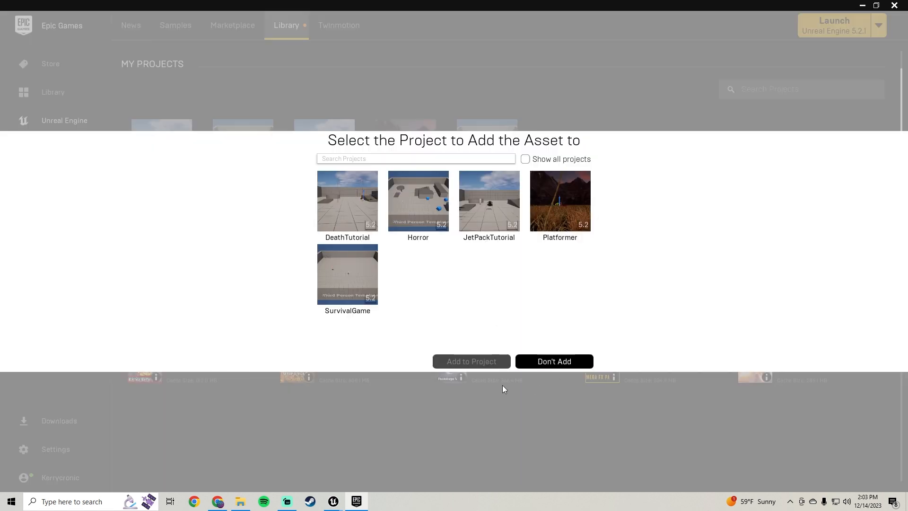
pyautogui.click(534, 362)
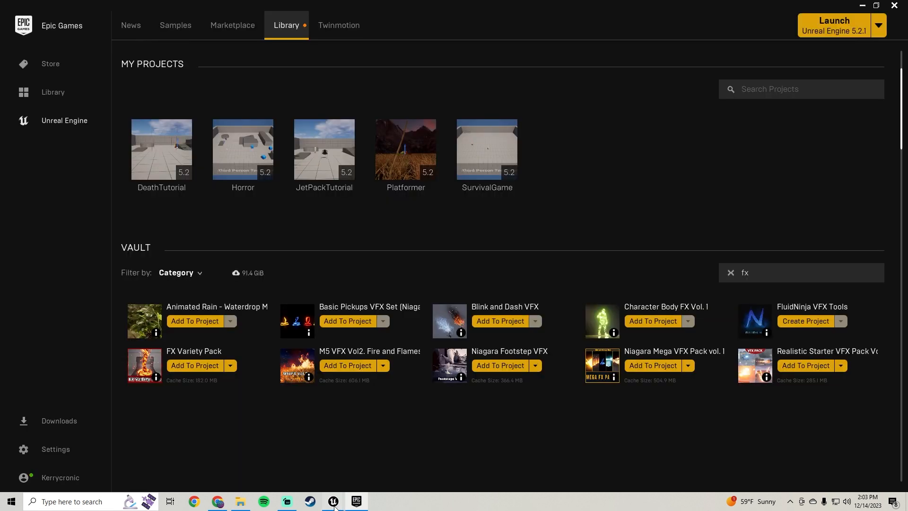
# - Switch to the Unreal Editor and place the P_ky_fireBall particle from FXVarietyPack/Particles in the level near the jetpack
pyautogui.click(382, 471)
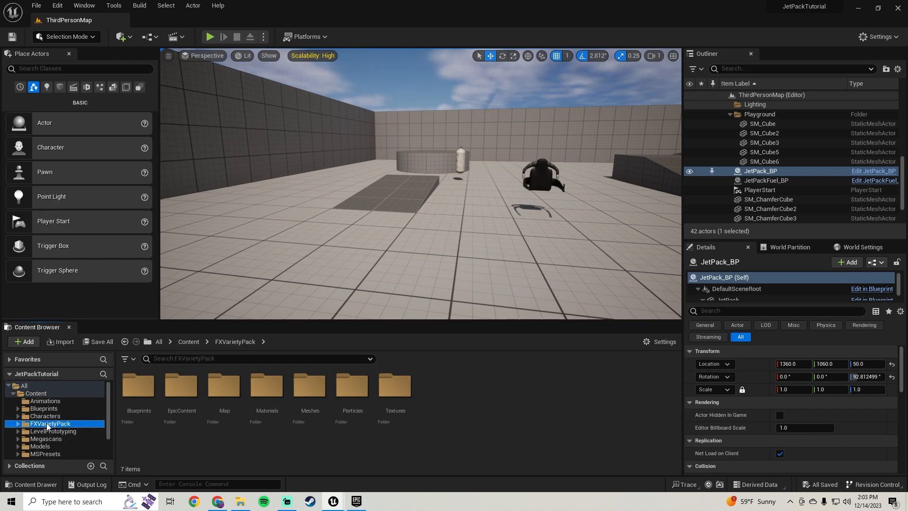
pyautogui.doubleClick(336, 419)
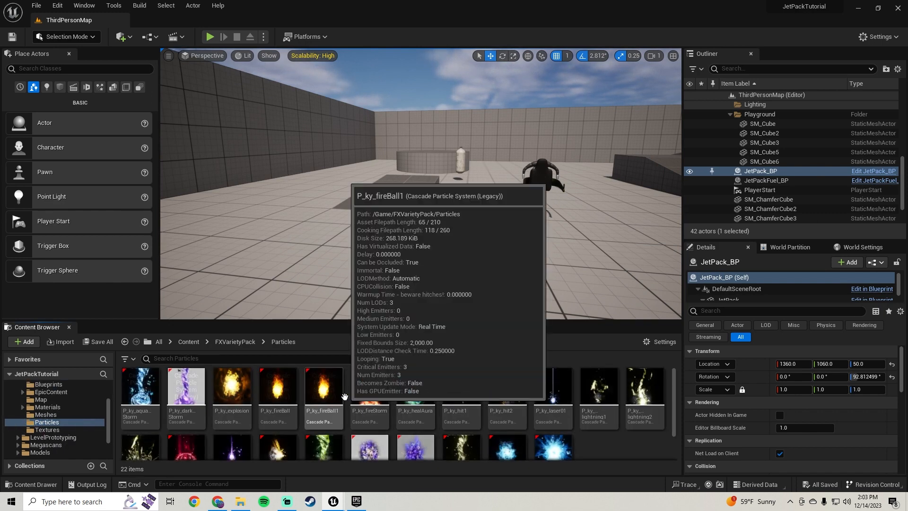
pyautogui.moveTo(281, 411); pyautogui.dragTo(371, 157)
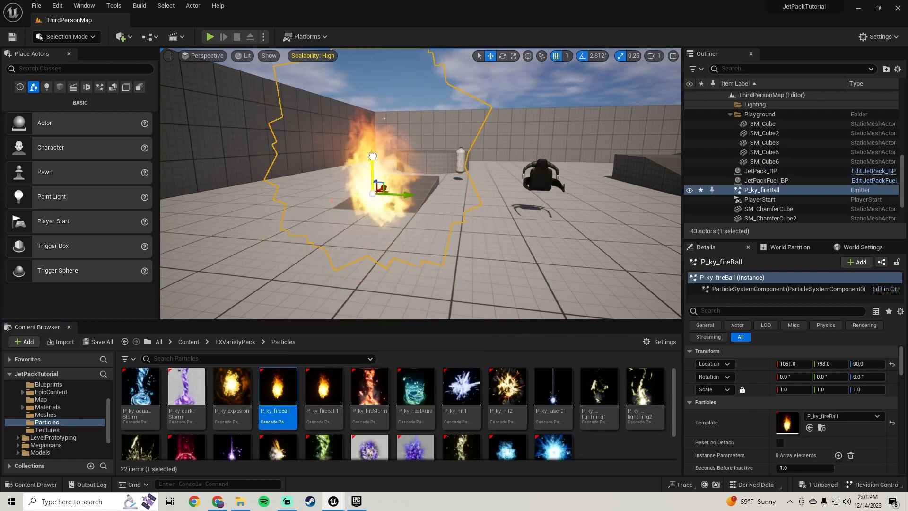
pyautogui.moveTo(371, 157); pyautogui.dragTo(425, 141, button='right')
pyautogui.moveTo(394, 191); pyautogui.dragTo(426, 203, button='right')
pyautogui.press('g')
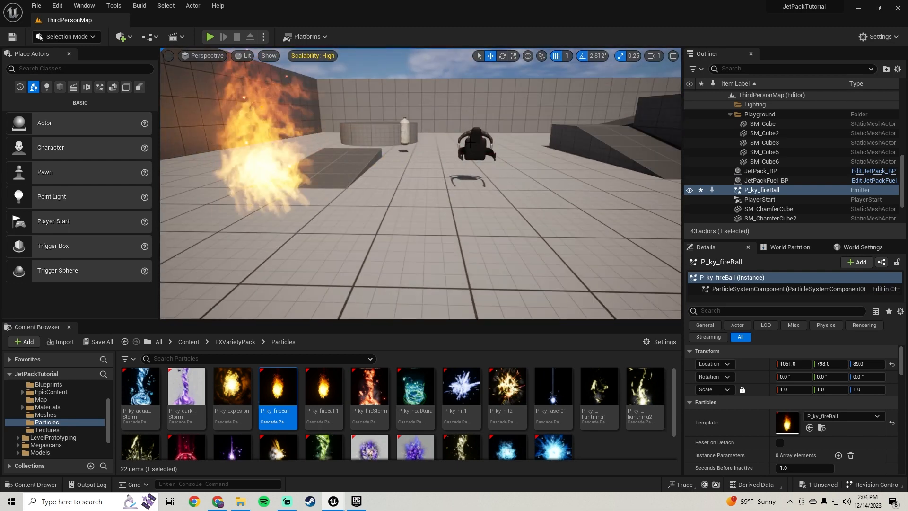
# - Open the JetPack_BP blueprint and add a Cascade Particle System component that uses the P_ky_fireBall template
pyautogui.click(476, 144)
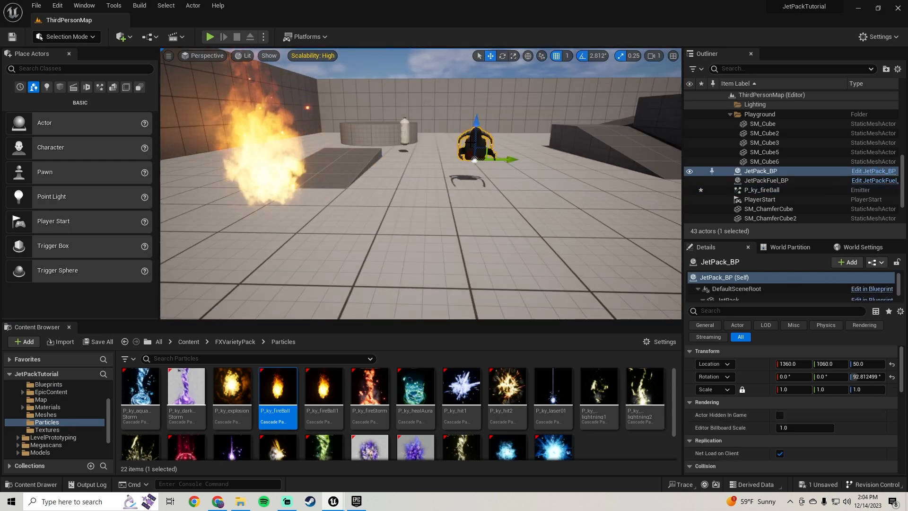
pyautogui.click(868, 172)
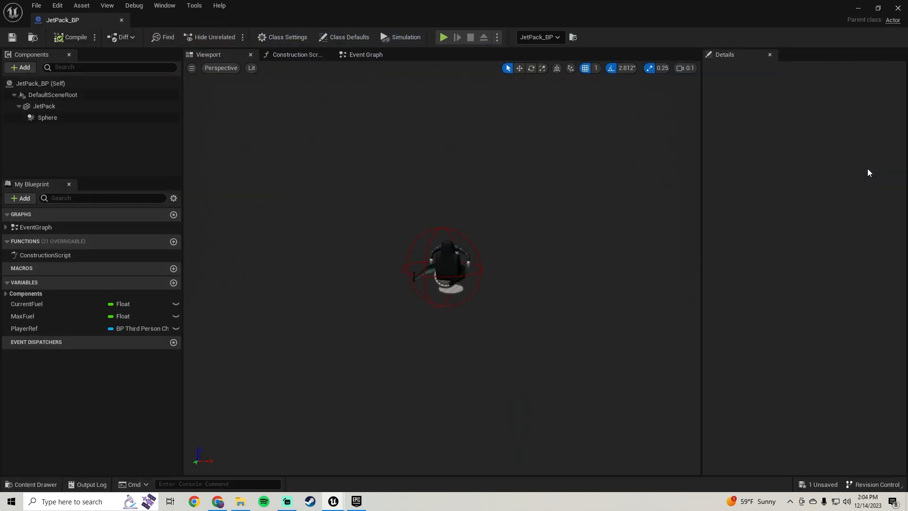
pyautogui.click(26, 69)
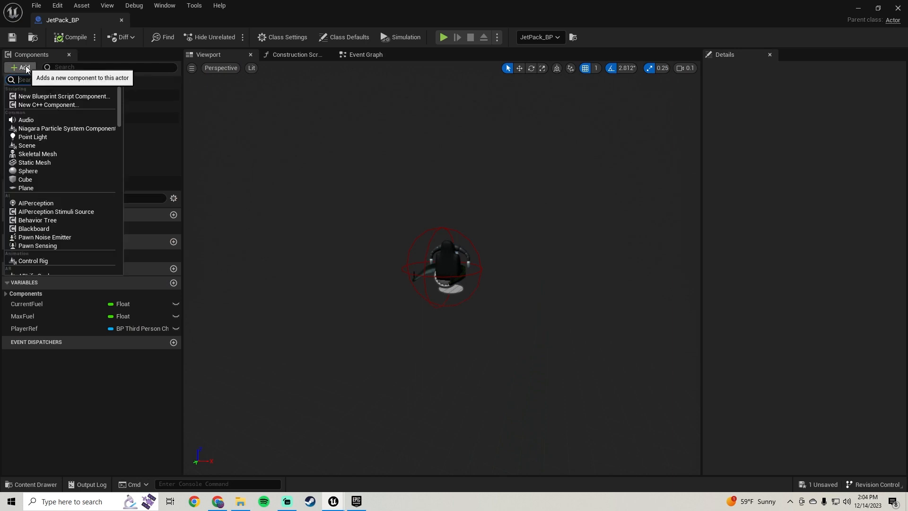
pyautogui.write('particl')
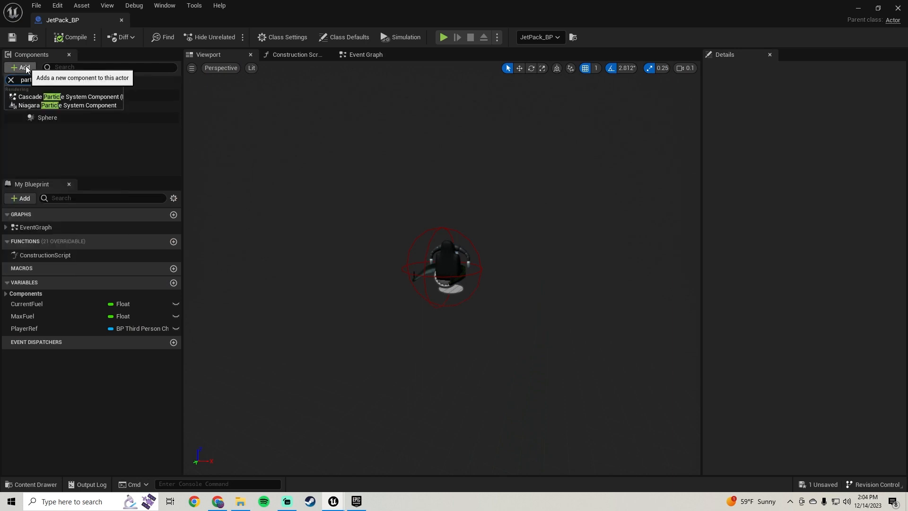
pyautogui.click(69, 98)
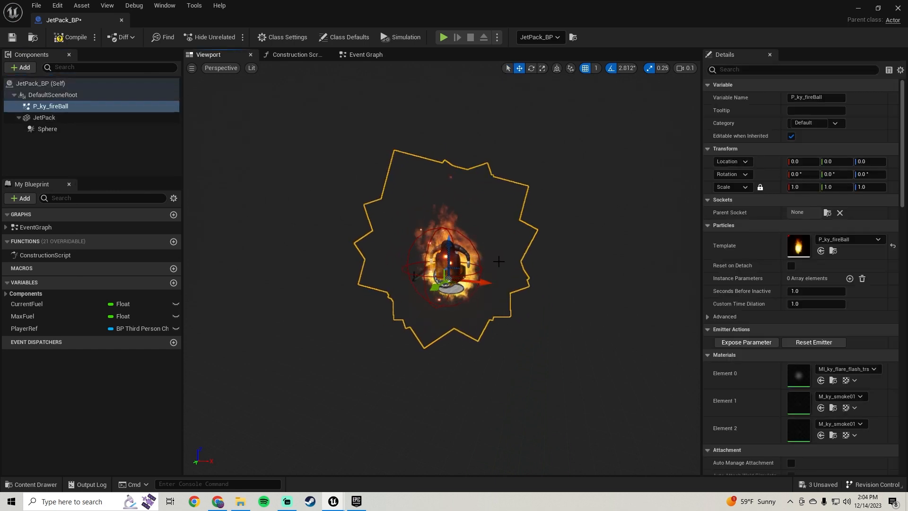
# - Set the fireball component's scale to 0.1 on all axes
pyautogui.moveTo(490, 258); pyautogui.dragTo(539, 256, button='right')
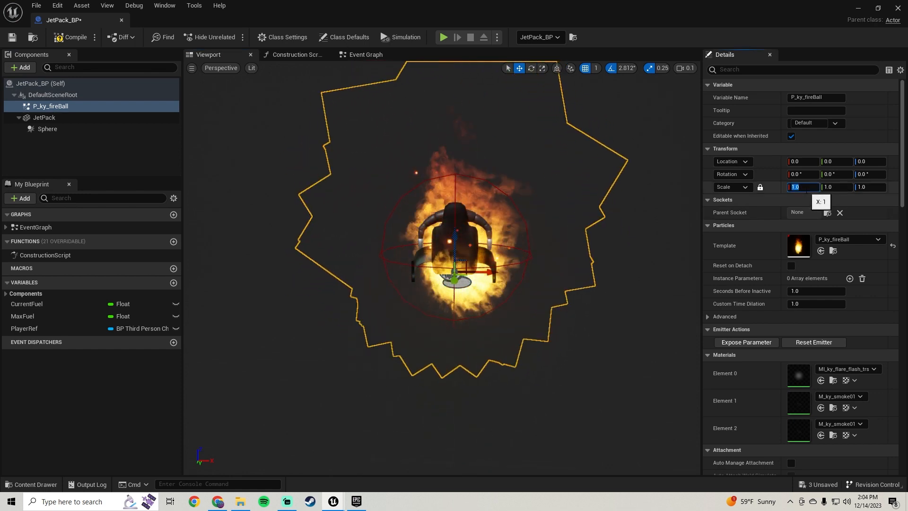
pyautogui.click(804, 187)
pyautogui.write('.1')
pyautogui.press('Return')
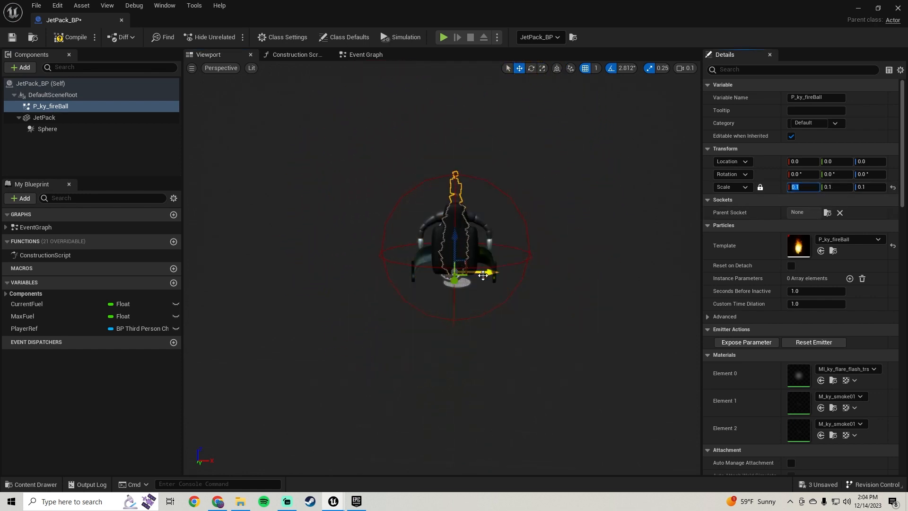
# - Try moving the fireball component to about X -34, Y -52 and undo the last further shift
pyautogui.moveTo(453, 273); pyautogui.dragTo(397, 273, button='right')
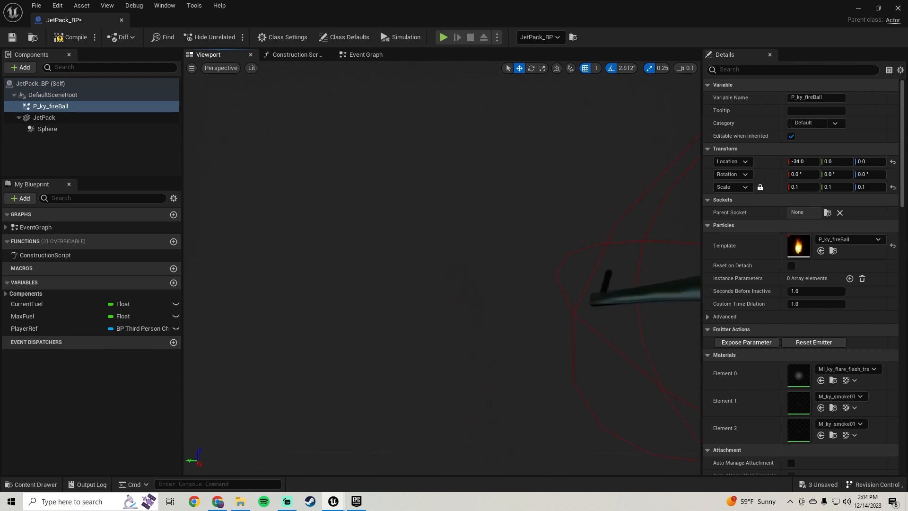
pyautogui.moveTo(458, 260); pyautogui.dragTo(520, 260, button='right')
pyautogui.moveTo(563, 260); pyautogui.dragTo(575, 259)
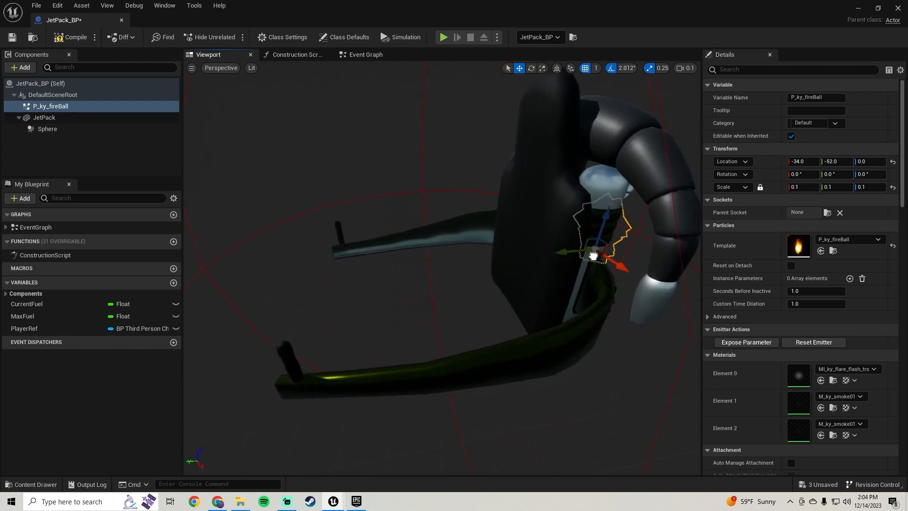
pyautogui.moveTo(636, 281); pyautogui.dragTo(556, 273, button='right')
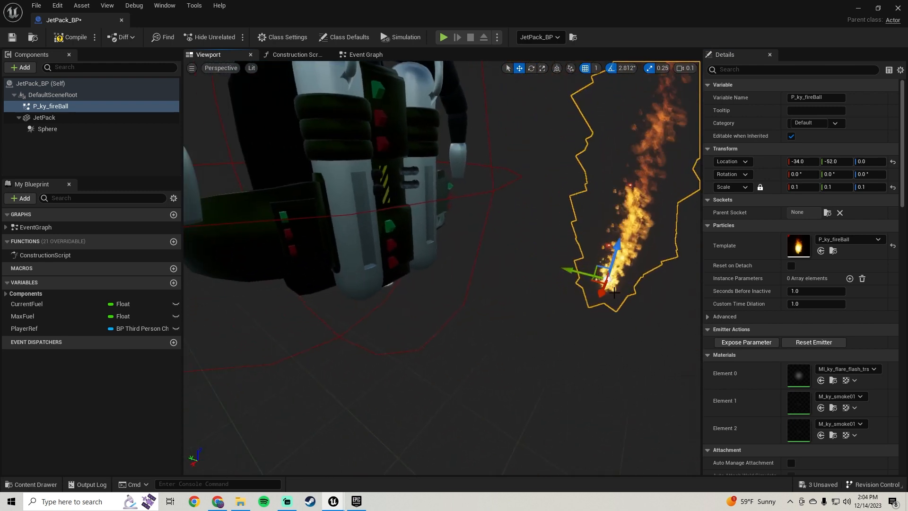
pyautogui.moveTo(601, 289); pyautogui.dragTo(571, 356)
pyautogui.moveTo(594, 287); pyautogui.dragTo(565, 289, button='right')
pyautogui.hotkey('ctrl', 'z')
# - Move the fireball component to about X 18, Y 8, close to the jetpack's body
pyautogui.moveTo(575, 267); pyautogui.dragTo(413, 281)
pyautogui.moveTo(413, 282); pyautogui.dragTo(510, 287, button='right')
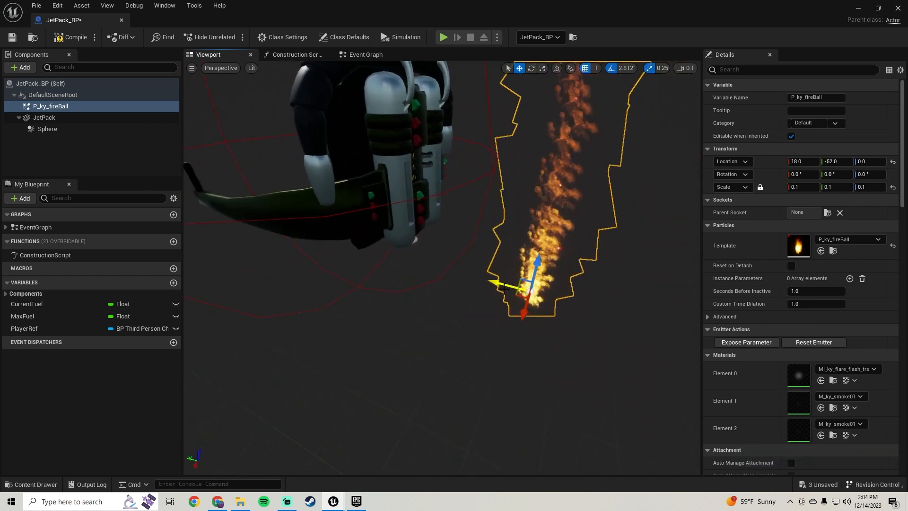
pyautogui.moveTo(505, 286); pyautogui.dragTo(342, 260)
pyautogui.moveTo(343, 260); pyautogui.dragTo(368, 254, button='right')
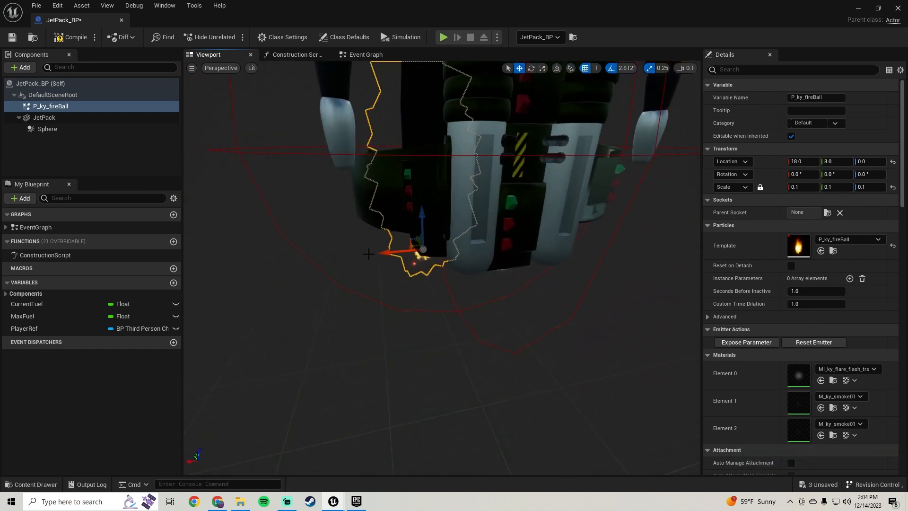
# - Move the fireball component under the jetpack's arm nozzle, to about X 35, Y -4, Z 19
pyautogui.moveTo(294, 278); pyautogui.dragTo(391, 306, button='right')
pyautogui.moveTo(444, 312); pyautogui.dragTo(511, 309)
pyautogui.moveTo(512, 309); pyautogui.dragTo(420, 303, button='right')
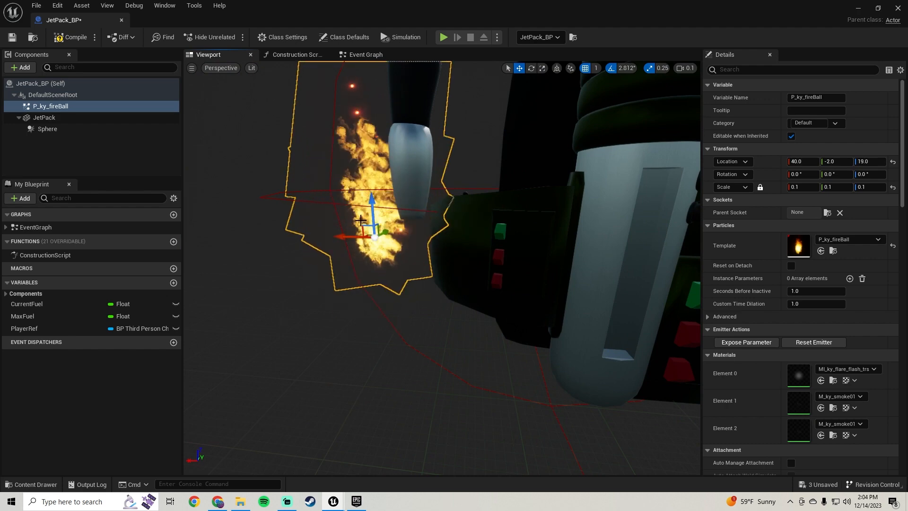
pyautogui.moveTo(353, 270)
pyautogui.mouseDown(button='right')
pyautogui.moveTo(378, 271)
pyautogui.moveTo(352, 270)
pyautogui.mouseUp(button='right')
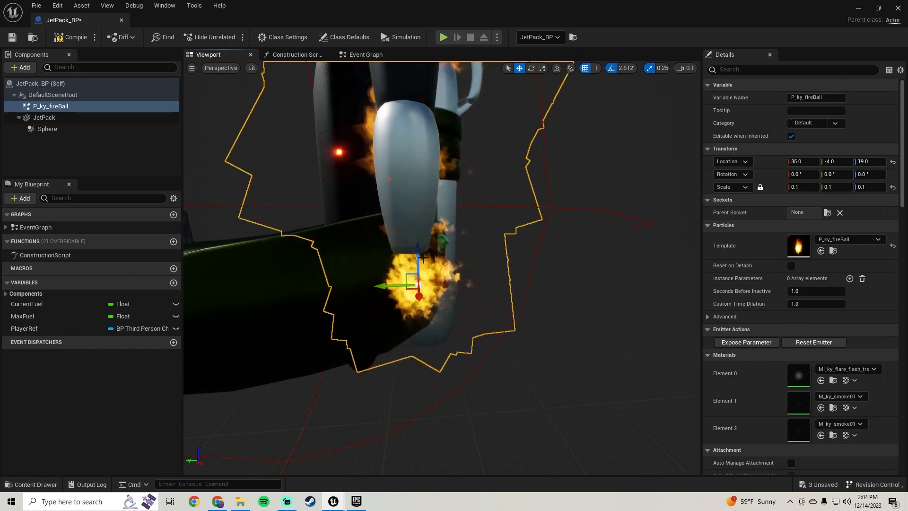
# - Turn off grid snapping and fine-tune the fireball's location at the nozzle opening to about X 34.3, Y -3.5, Z 21.2
pyautogui.moveTo(634, 96); pyautogui.dragTo(634, 96, button='right')
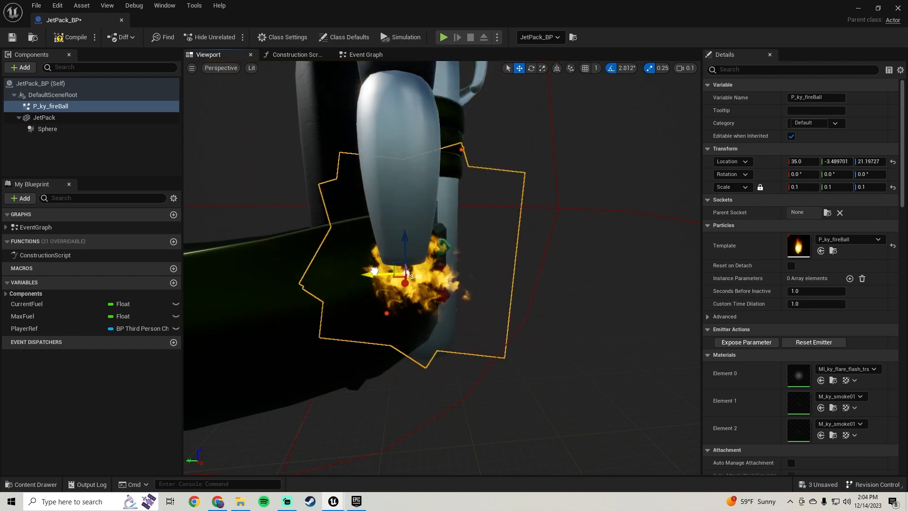
pyautogui.moveTo(525, 261); pyautogui.dragTo(500, 257, button='right')
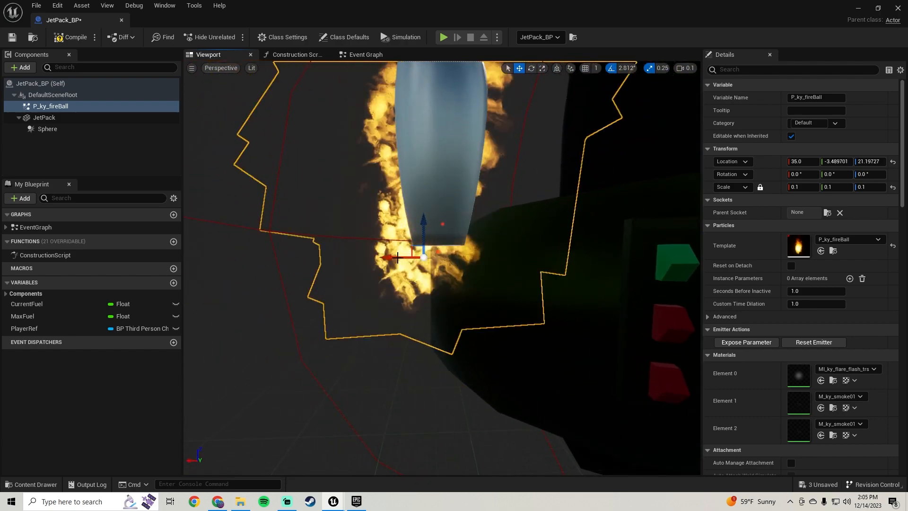
pyautogui.moveTo(415, 246); pyautogui.dragTo(452, 234, button='right')
# - Try rotating the fireball component by 180° and reset its rotation to the default
pyautogui.press('e')
pyautogui.press('r')
pyautogui.press('w')
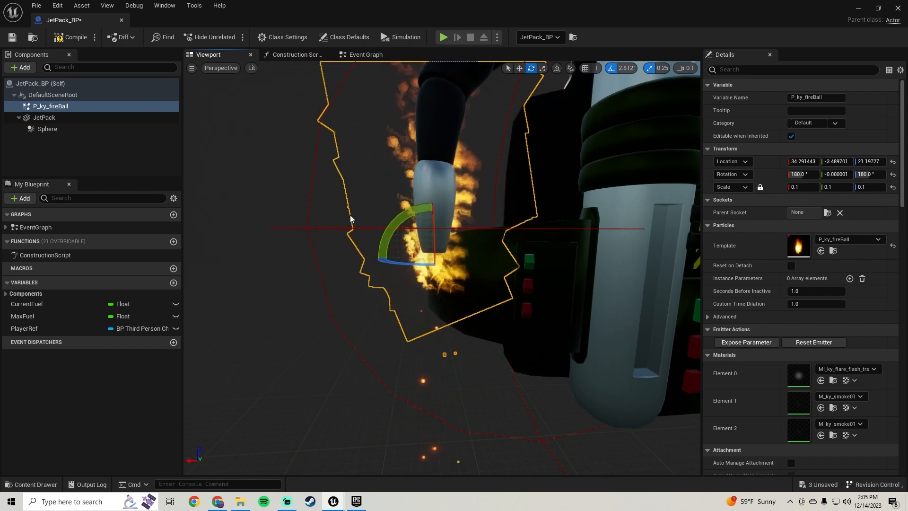
pyautogui.click(893, 174)
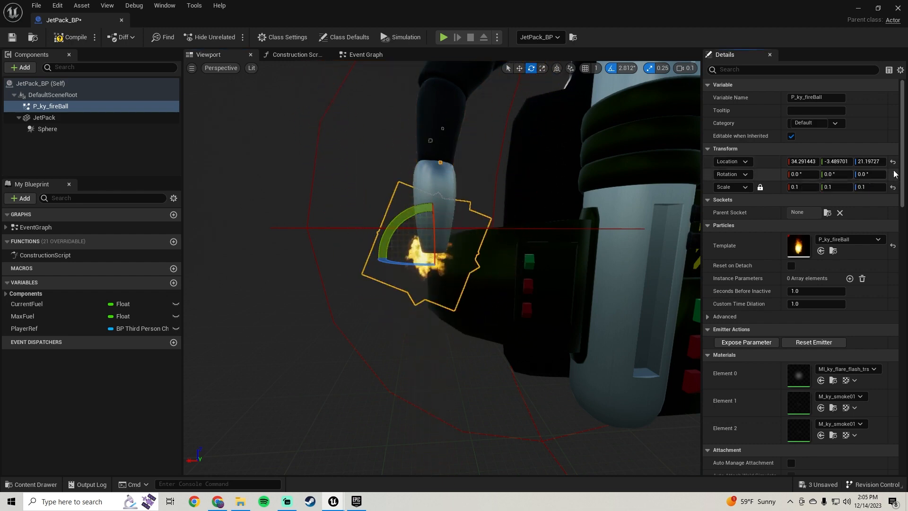
# - Compile and save the JetPack_BP blueprint with the fireball in place at the nozzle
pyautogui.moveTo(516, 204); pyautogui.dragTo(526, 216, button='right')
pyautogui.press('w')
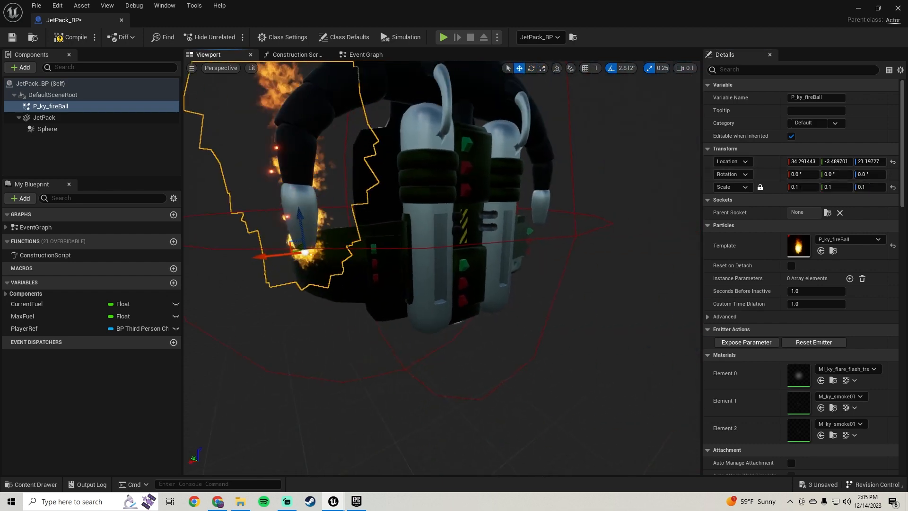
pyautogui.click(65, 37)
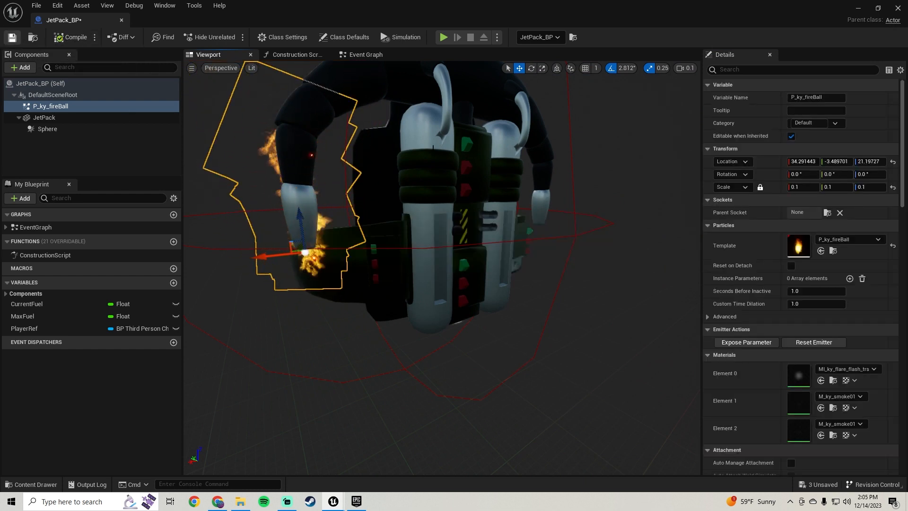
# - Duplicate the P_ky_fireBall particle system in the Particles folder as P_ky_fireBall2 and open the copy for editing
pyautogui.click(833, 252)
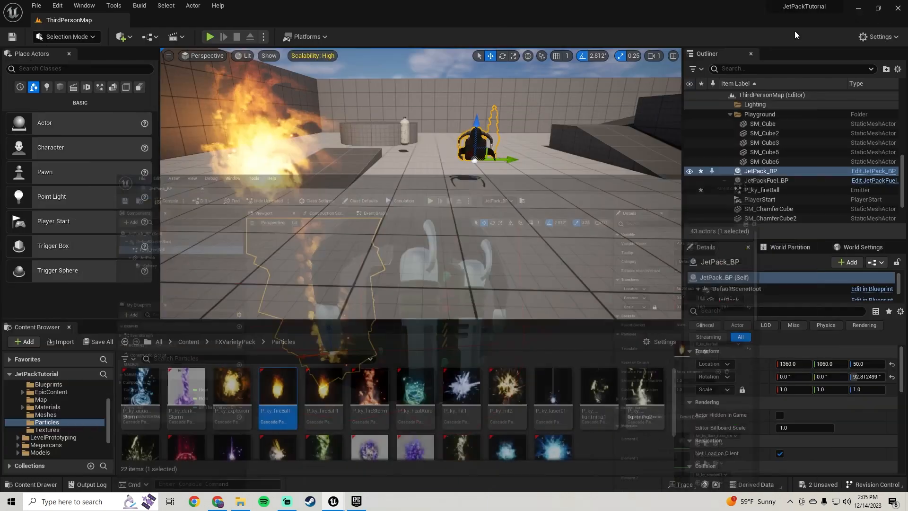
pyautogui.click(312, 413)
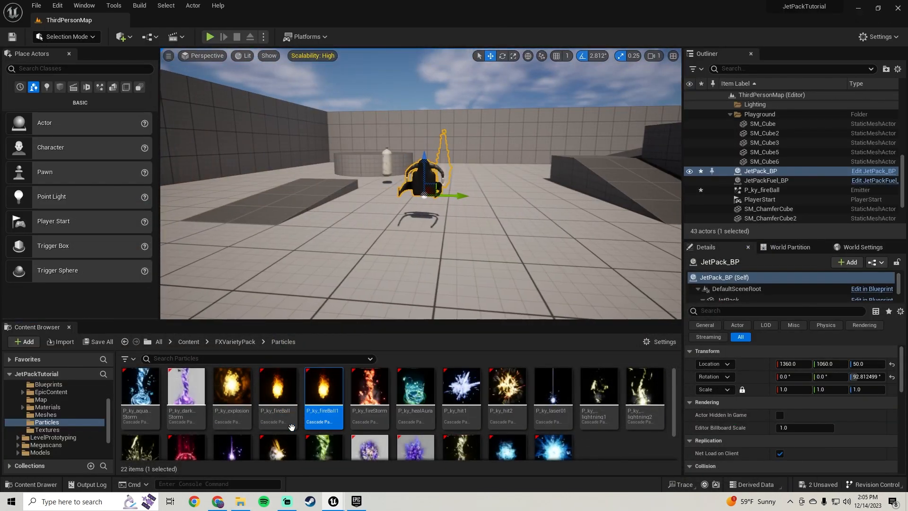
pyautogui.click(278, 411)
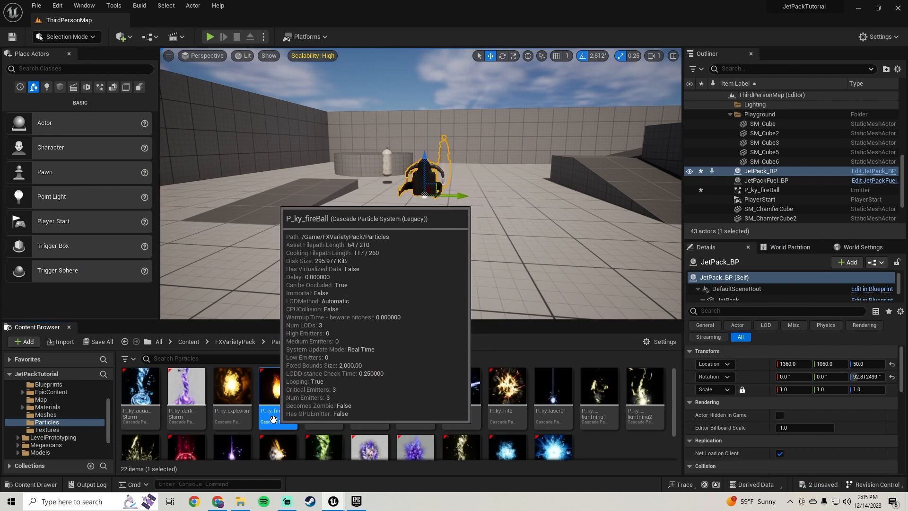
pyautogui.rightClick(273, 419)
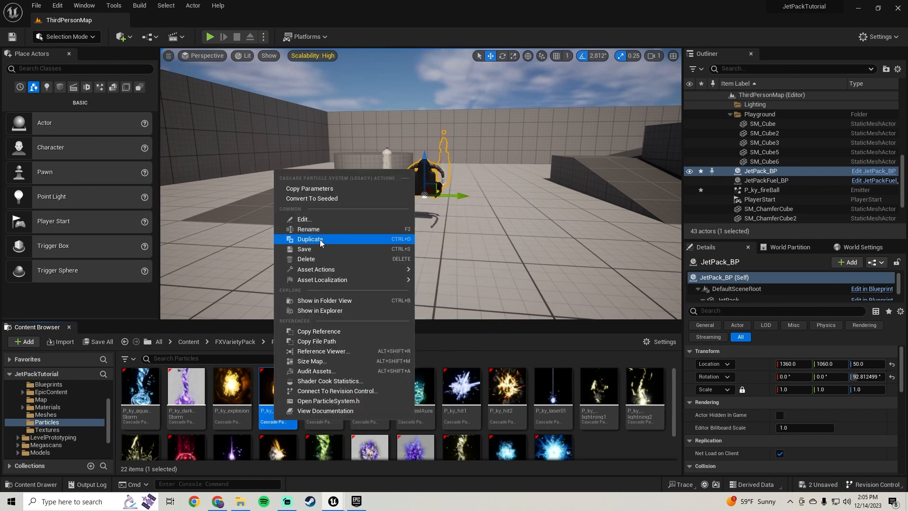
pyautogui.click(310, 239)
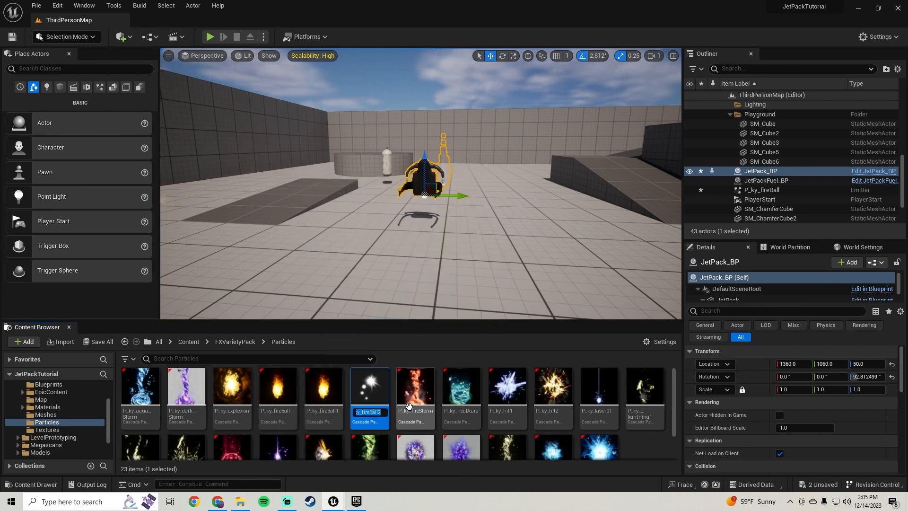
pyautogui.doubleClick(378, 397)
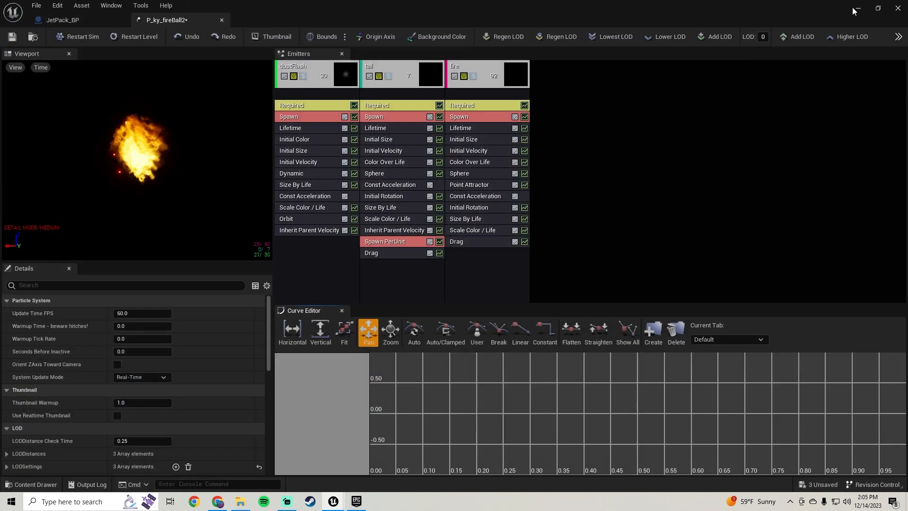
# - Place P_ky_fireBall2 in the level in front of the jetpack at about Y 941.5, and delete the original P_ky_fireBall emitter
pyautogui.click(856, 9)
pyautogui.moveTo(369, 395); pyautogui.dragTo(401, 160)
pyautogui.moveTo(416, 209); pyautogui.dragTo(440, 198, button='right')
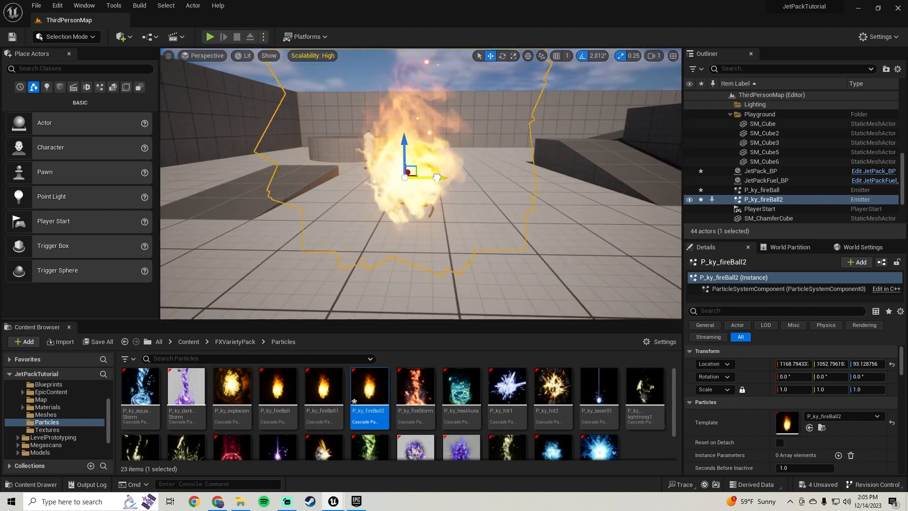
pyautogui.moveTo(439, 177); pyautogui.dragTo(322, 189)
pyautogui.moveTo(321, 189); pyautogui.dragTo(409, 164, button='right')
pyautogui.click(409, 164)
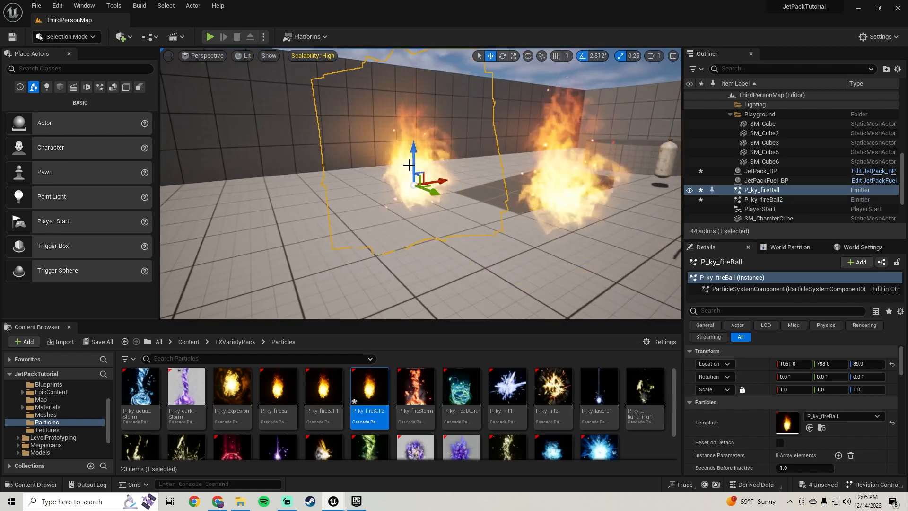
pyautogui.press('Delete')
# - Scale the P_ky_fireBall2 emitter in the level to 0.1 on all axes
pyautogui.click(559, 187)
pyautogui.press('f')
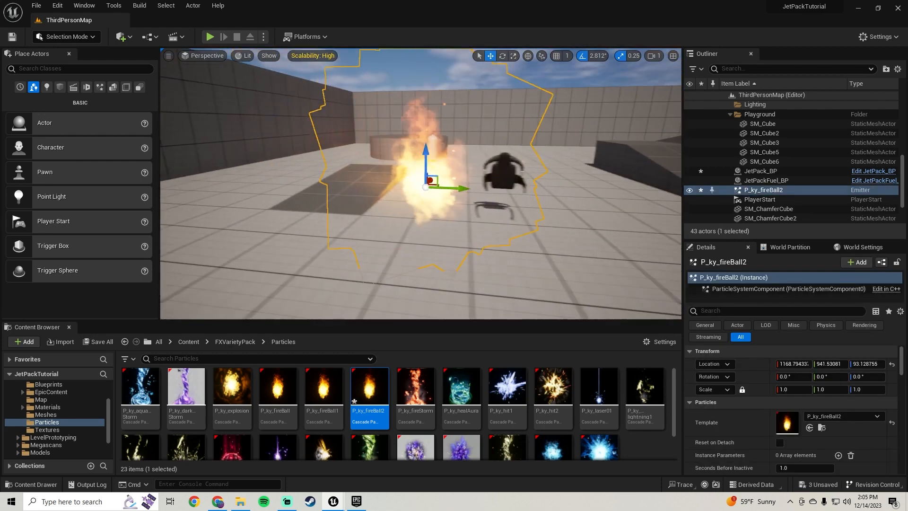
pyautogui.click(793, 389)
pyautogui.write('0.1')
pyautogui.press('Return')
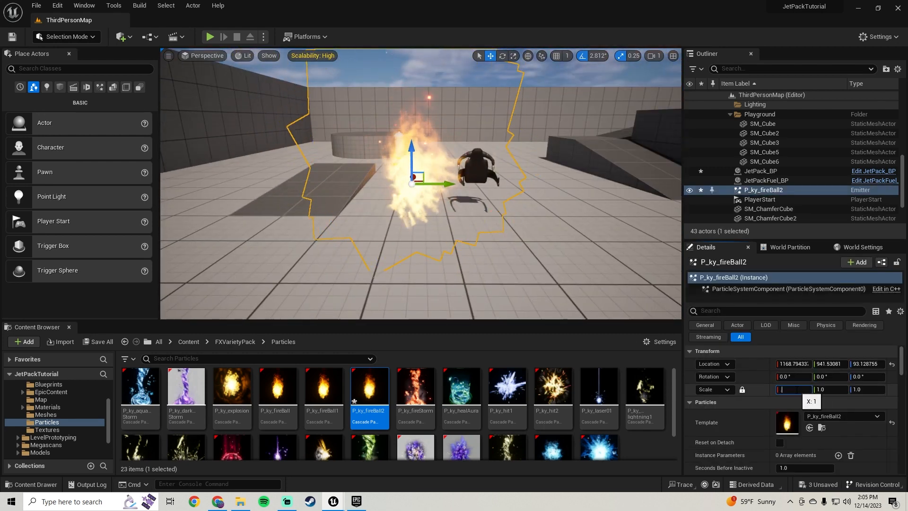
pyautogui.press('f')
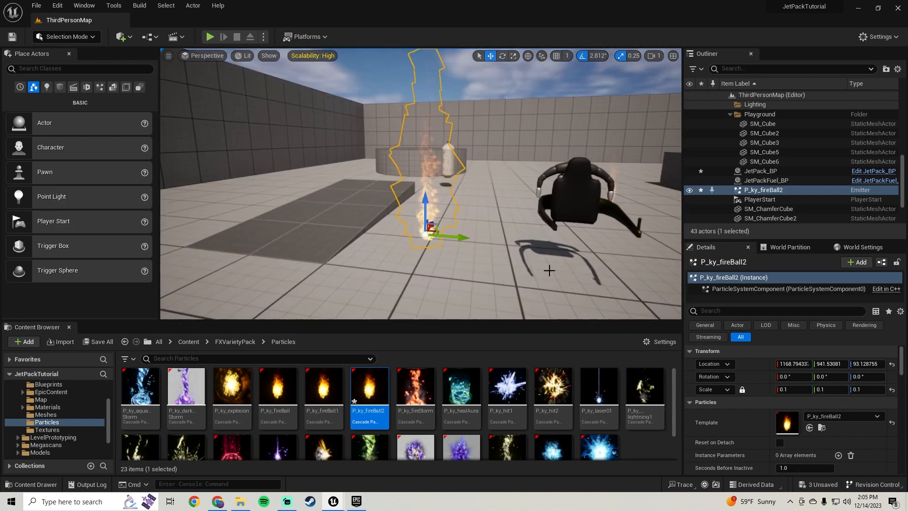
pyautogui.moveTo(474, 169); pyautogui.dragTo(456, 161, button='right')
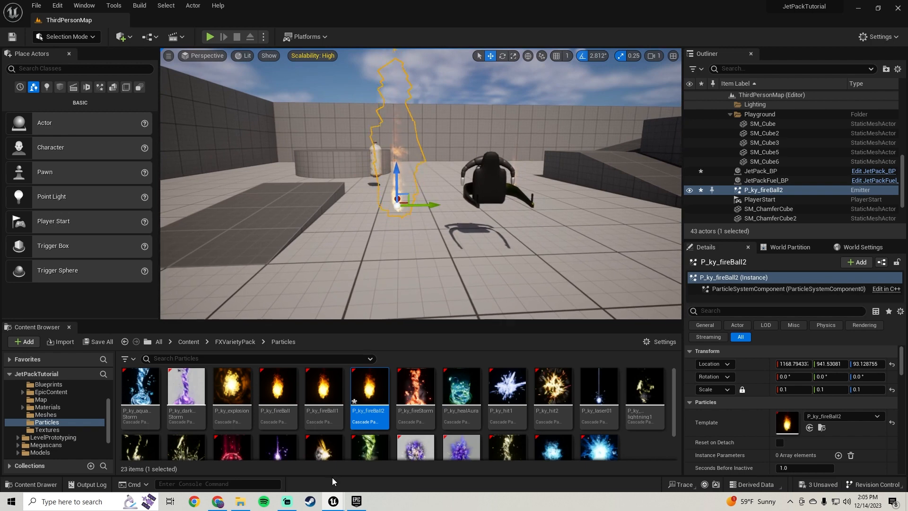
# - Return to the P_ky_fireBall2 particle editor and look over its fire emitter's modules
pyautogui.click(335, 499)
pyautogui.click(385, 451)
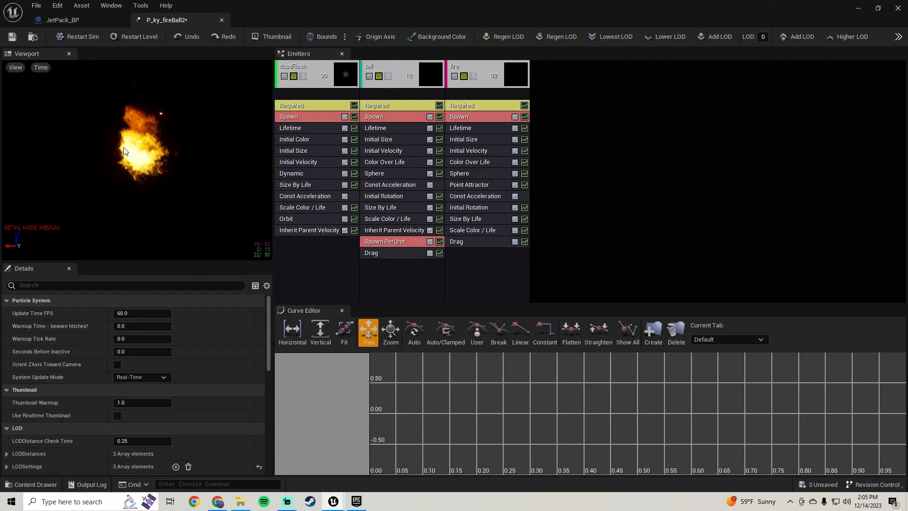
pyautogui.click(469, 61)
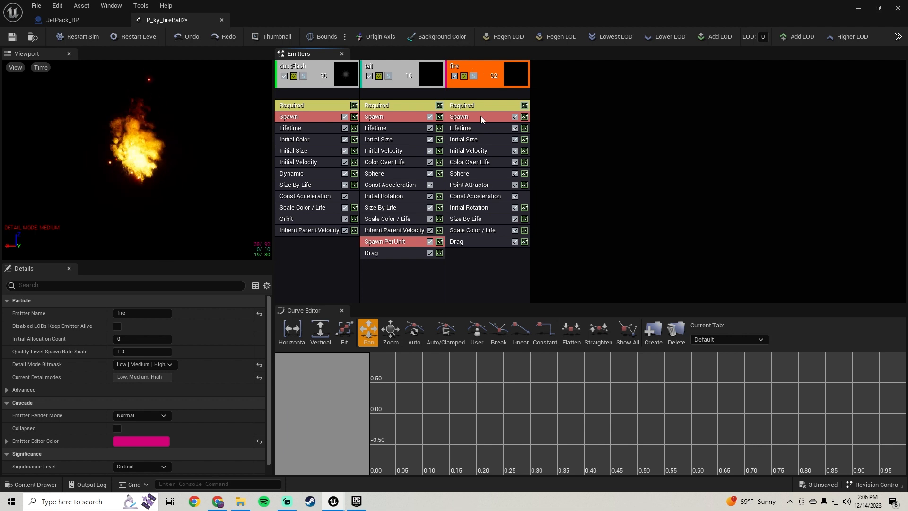
pyautogui.rightClick(676, 144)
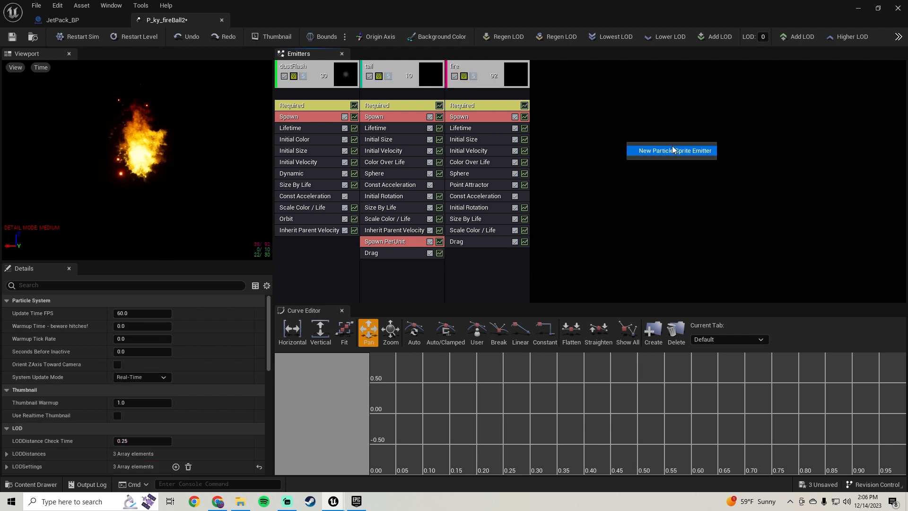
pyautogui.click(583, 125)
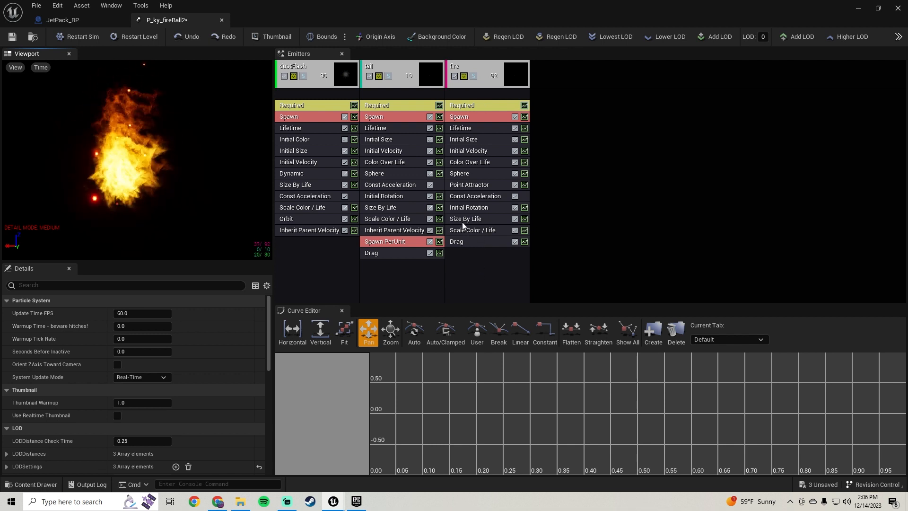
# - In the fire emitter's Initial Velocity module, set the Start Velocity distribution's maximum Z to -200
pyautogui.click(473, 152)
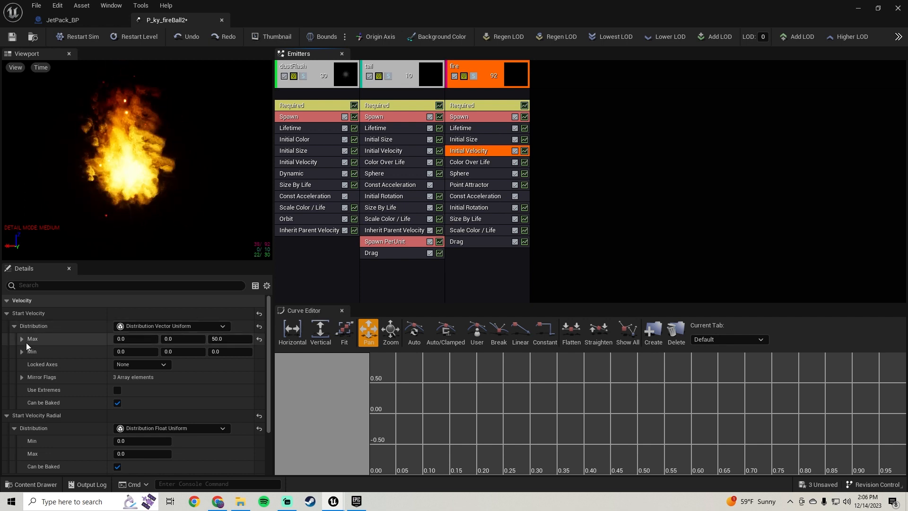
pyautogui.click(15, 326)
pyautogui.click(11, 351)
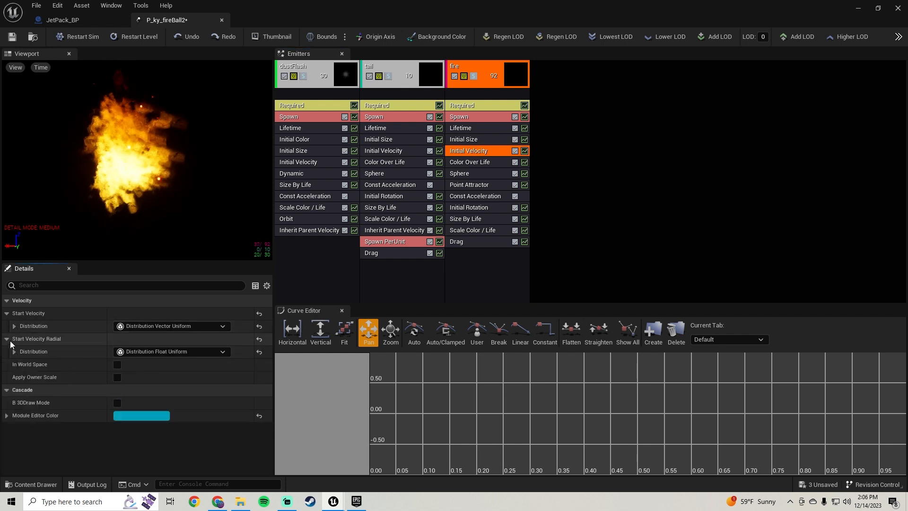
pyautogui.click(7, 339)
pyautogui.click(7, 314)
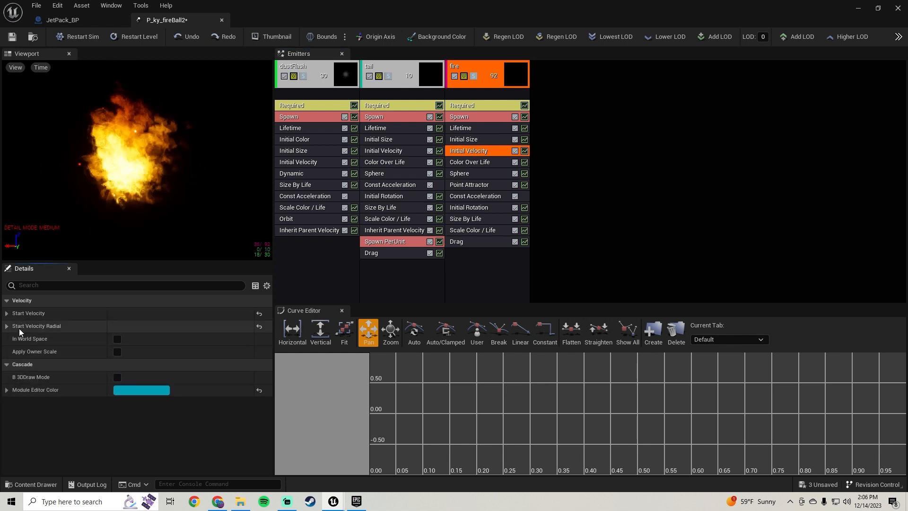
pyautogui.click(6, 313)
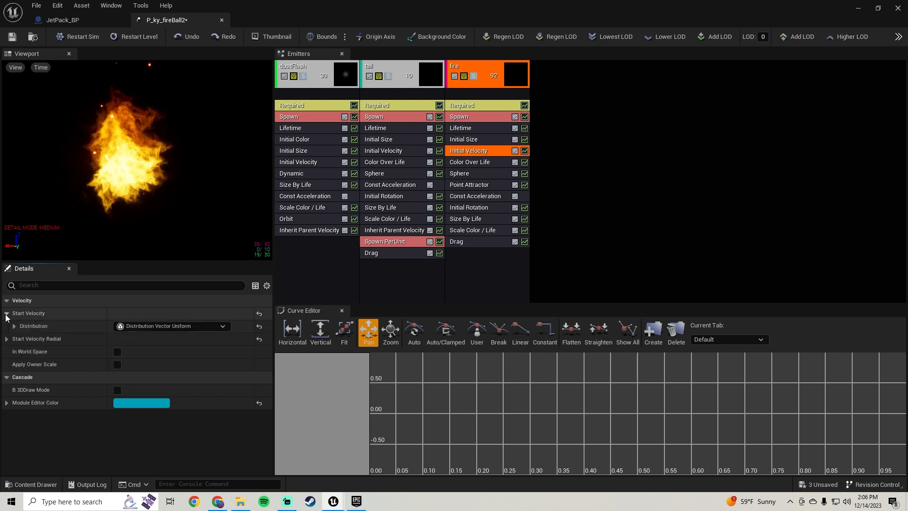
pyautogui.click(14, 326)
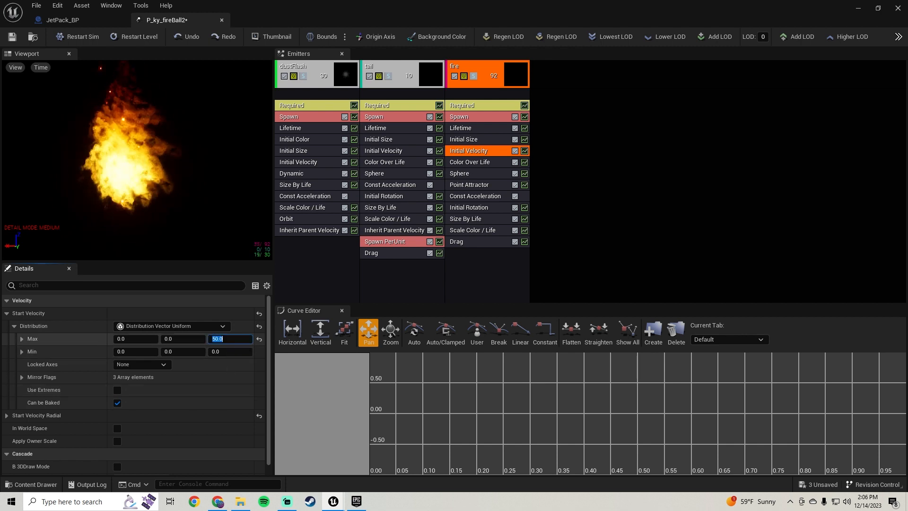
pyautogui.click(248, 339)
pyautogui.write('-200')
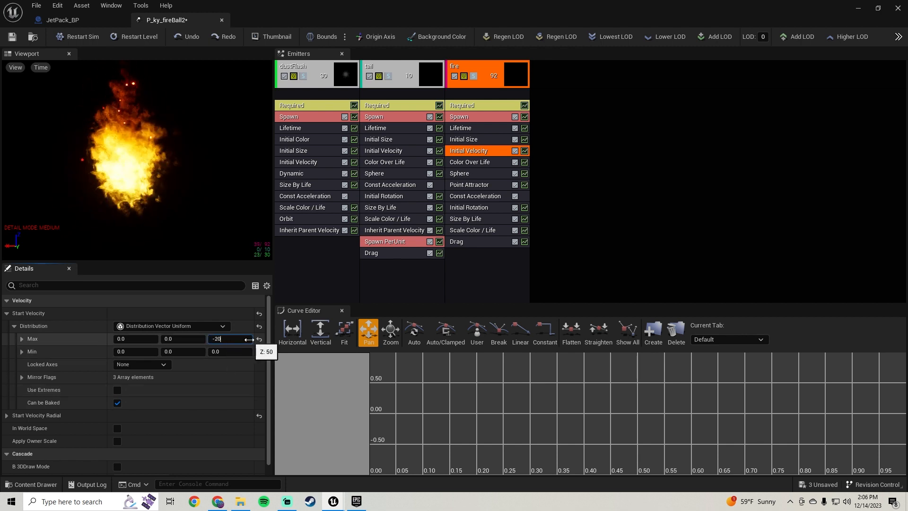
pyautogui.press('Return')
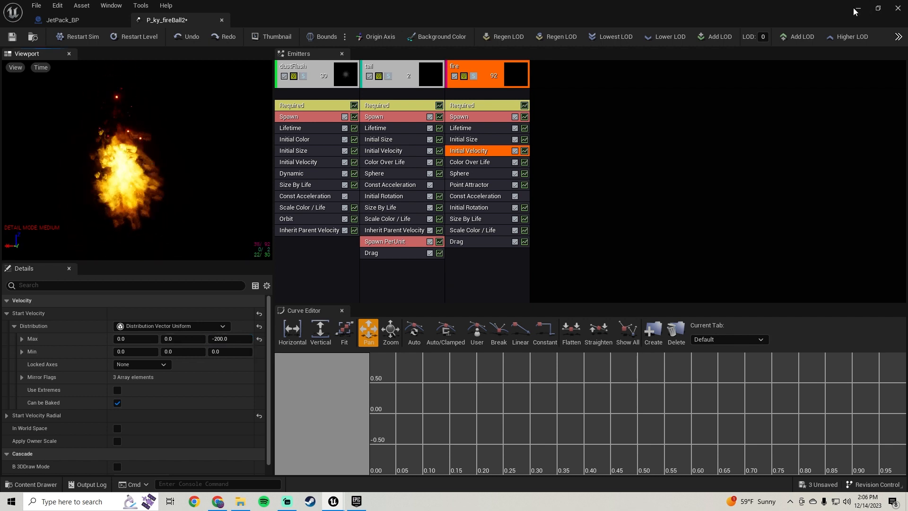
# - Check how the P_ky_fireBall2 flame behaves in the level with the new velocity
pyautogui.click(895, 7)
pyautogui.moveTo(428, 179); pyautogui.dragTo(427, 179, button='right')
pyautogui.press('w')
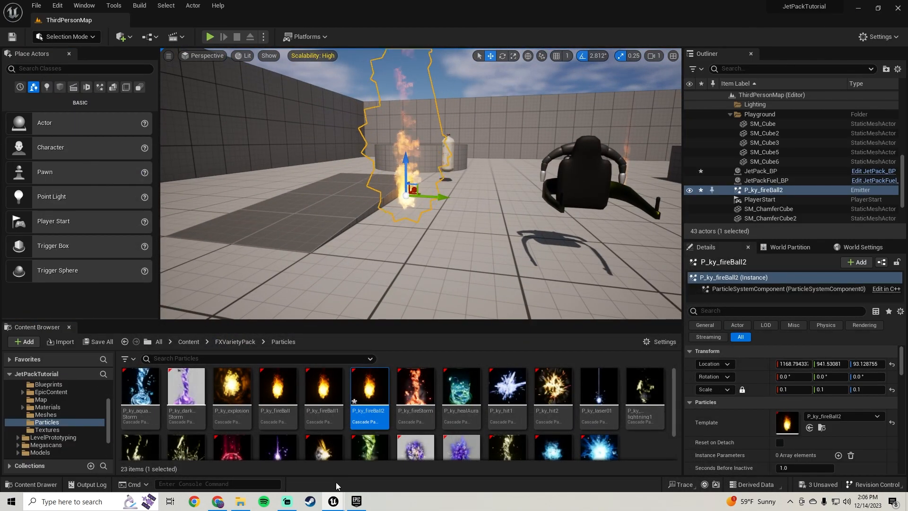
# - Disable the Const Acceleration module of the fire emitter in P_ky_fireBall2
pyautogui.moveTo(333, 500)
pyautogui.click(391, 468)
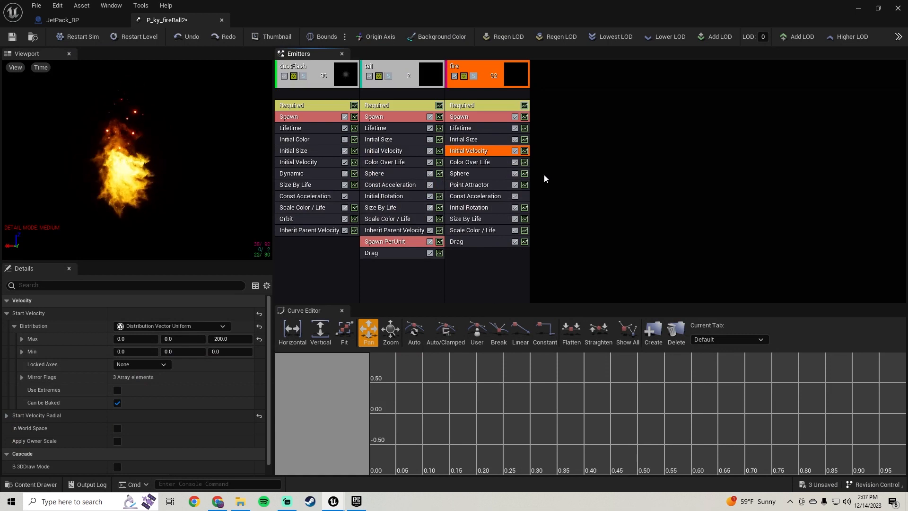
pyautogui.click(473, 196)
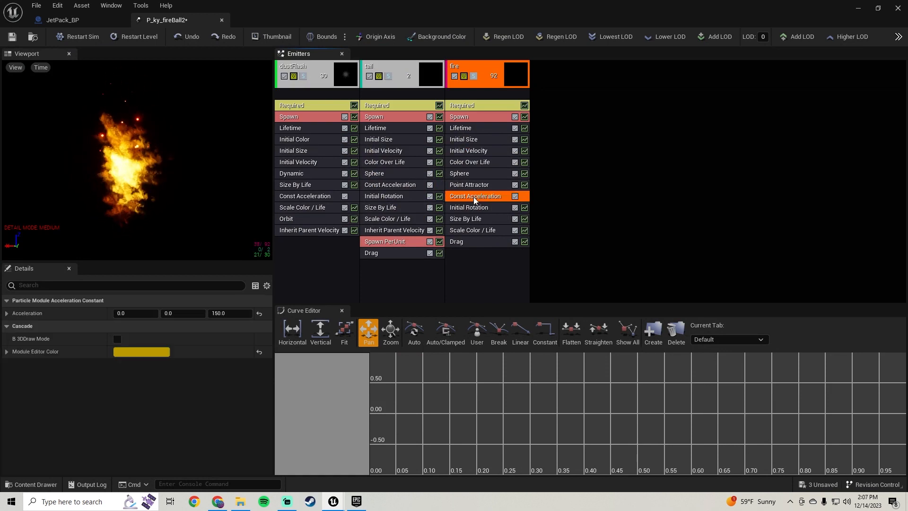
pyautogui.click(515, 196)
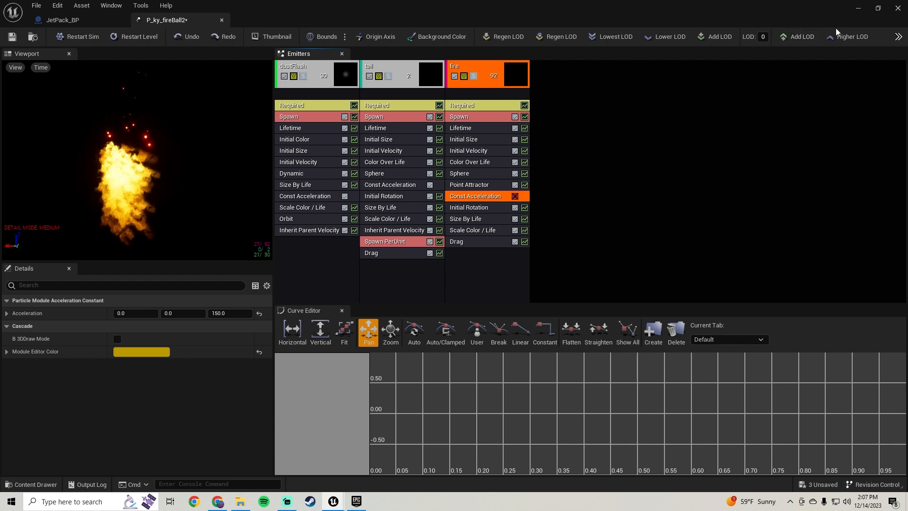
# - Examine the P_ky_fireBall2 flame in the level from several distances and angles without the constant acceleration
pyautogui.click(853, 9)
pyautogui.moveTo(456, 223); pyautogui.dragTo(530, 215, button='right')
pyautogui.press('w')
pyautogui.press('s')
pyautogui.press('w')
pyautogui.press('s')
pyautogui.press('d')
pyautogui.press('w')
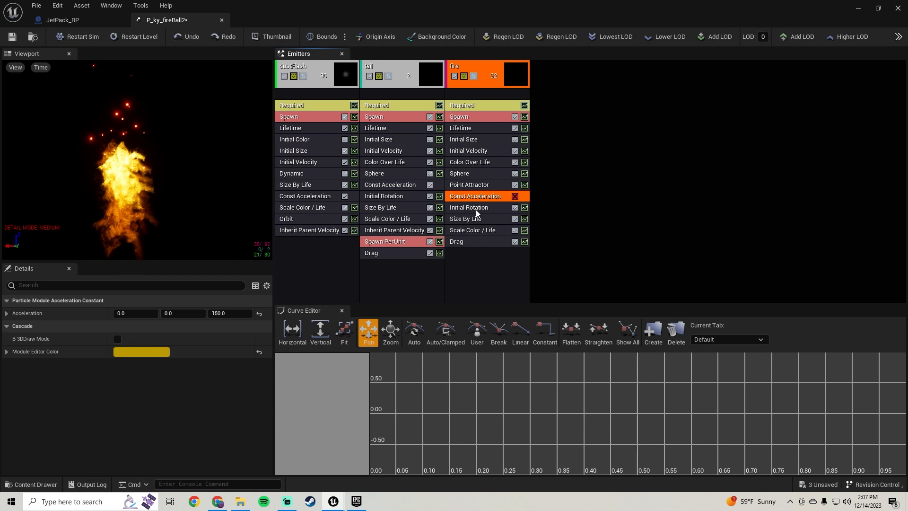
# - Inspect the fire emitter's Initial Rotation, Initial Size and Initial Velocity settings
pyautogui.click(476, 208)
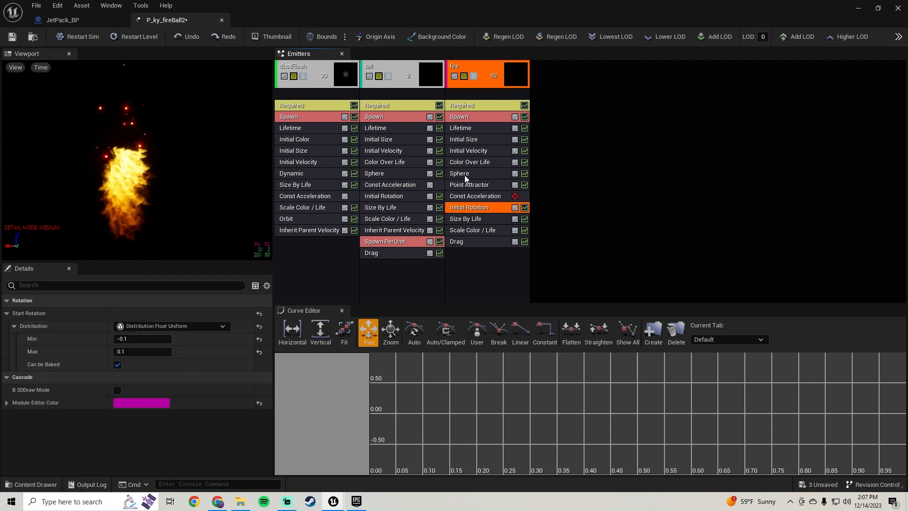
pyautogui.click(464, 142)
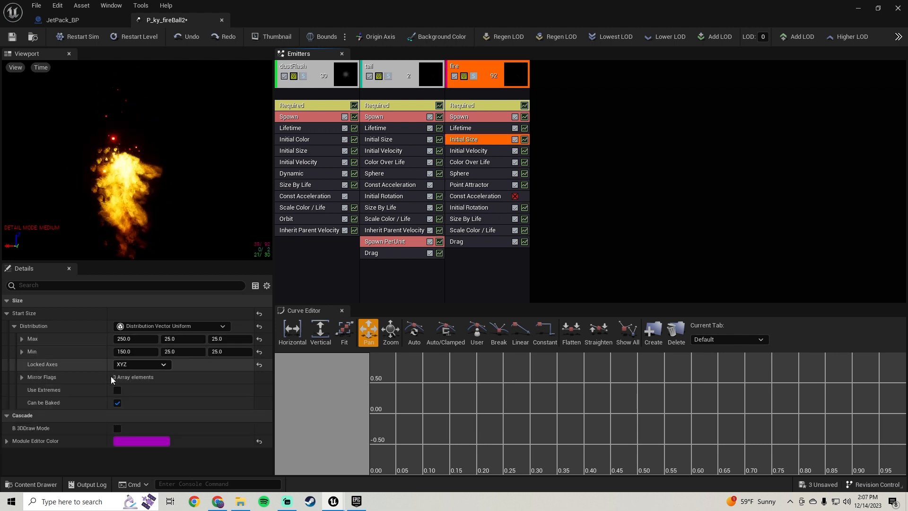
pyautogui.click(23, 338)
pyautogui.click(24, 338)
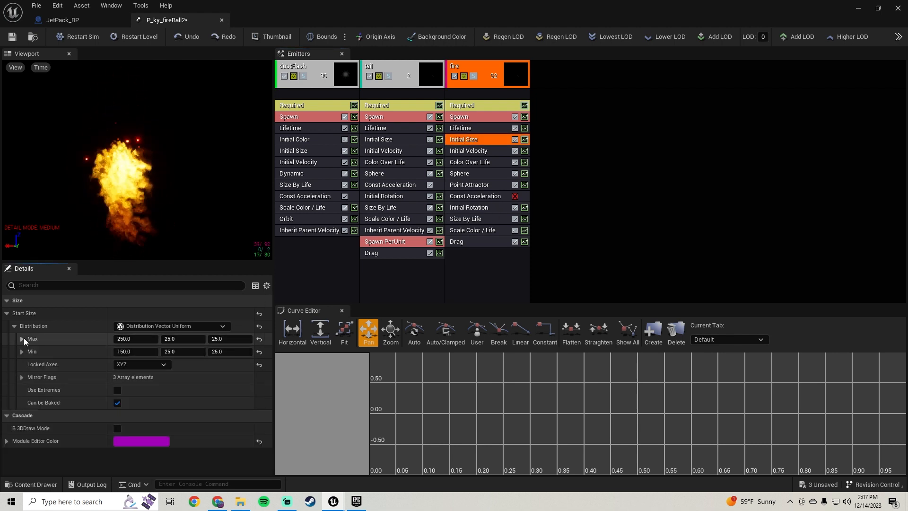
pyautogui.click(478, 152)
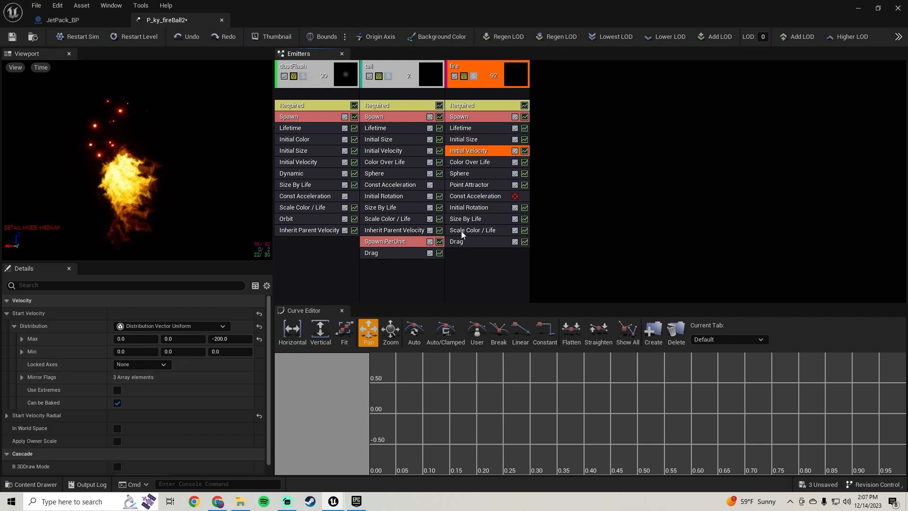
# - In the fire emitter's Size By Life module, try 10 for the first curve point's Out Val X, and set it to 1
pyautogui.click(466, 218)
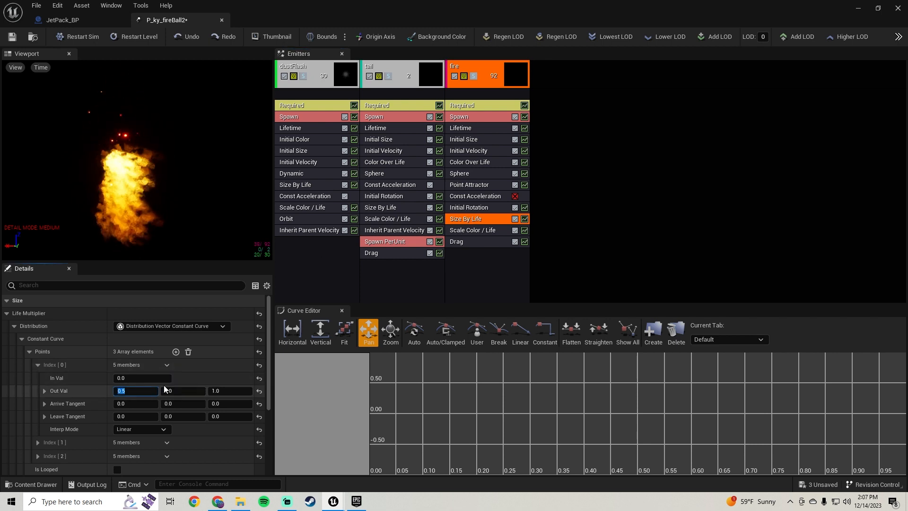
pyautogui.write('10')
pyautogui.press('Return')
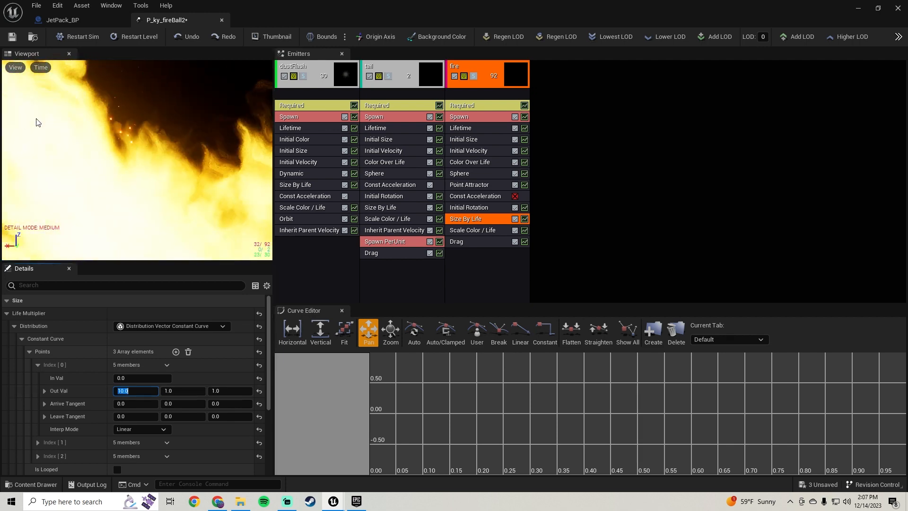
pyautogui.click(136, 391)
pyautogui.moveTo(137, 395); pyautogui.dragTo(139, 388)
pyautogui.write('1')
pyautogui.press('Return')
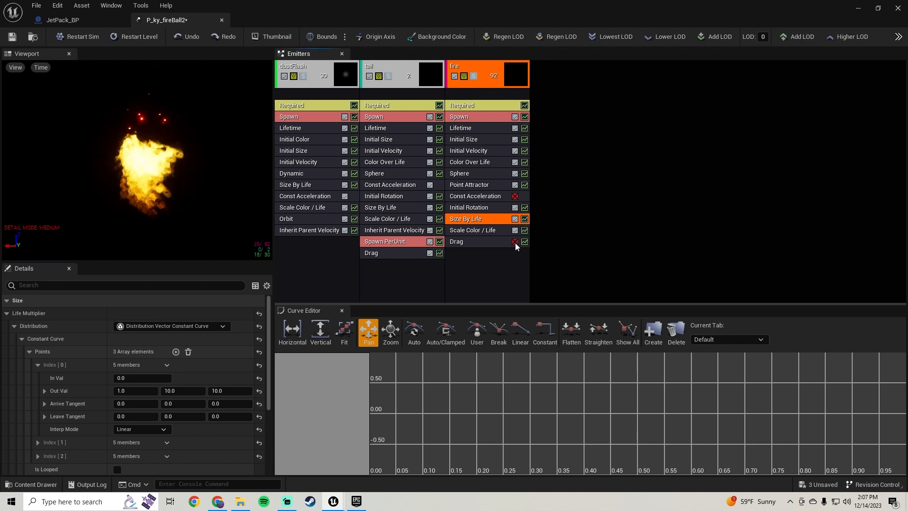
# - Inspect the fire emitter's Lifetime and Initial Size settings in P_ky_fireBall2
pyautogui.click(463, 130)
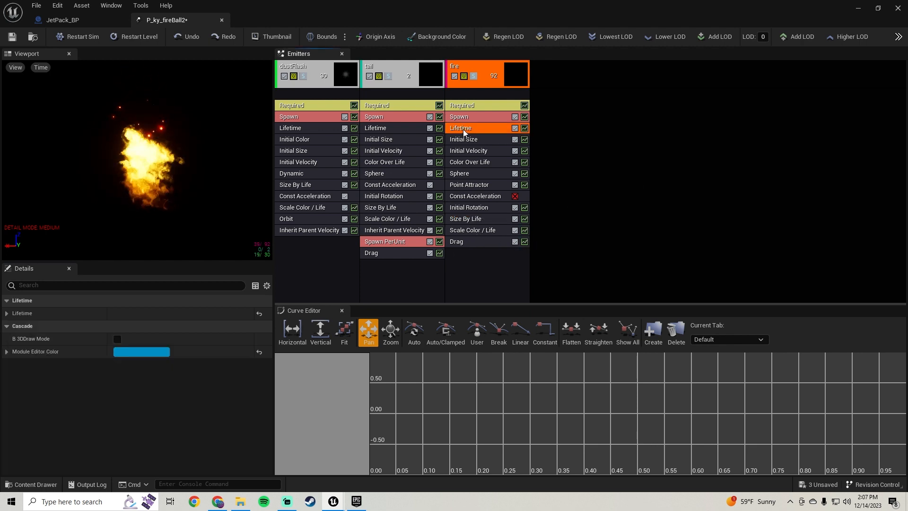
pyautogui.click(469, 140)
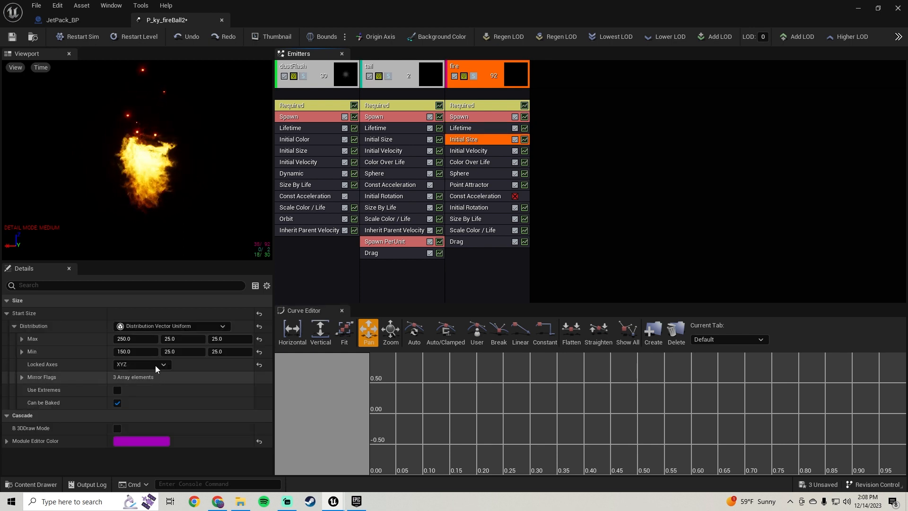
pyautogui.click(184, 341)
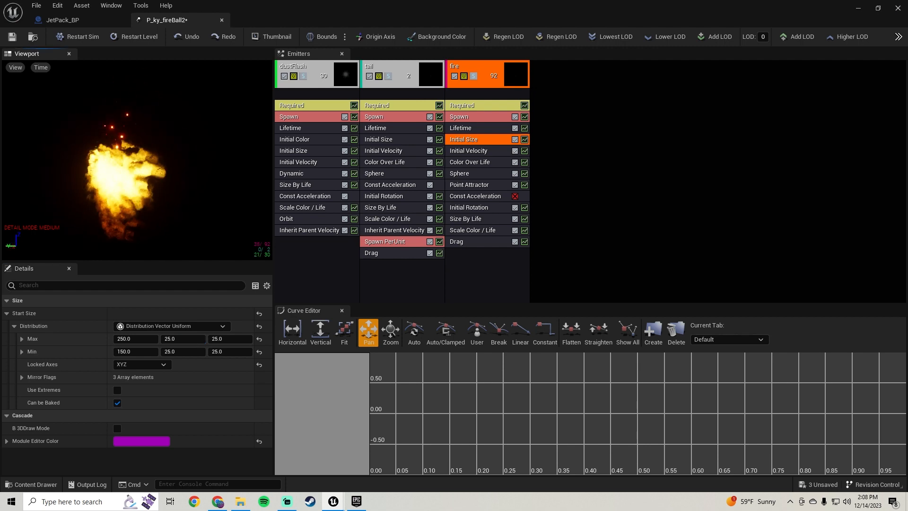
# - Return to the level and examine the P_ky_fireBall2 flame and the jetpack from several angles
pyautogui.click(858, 8)
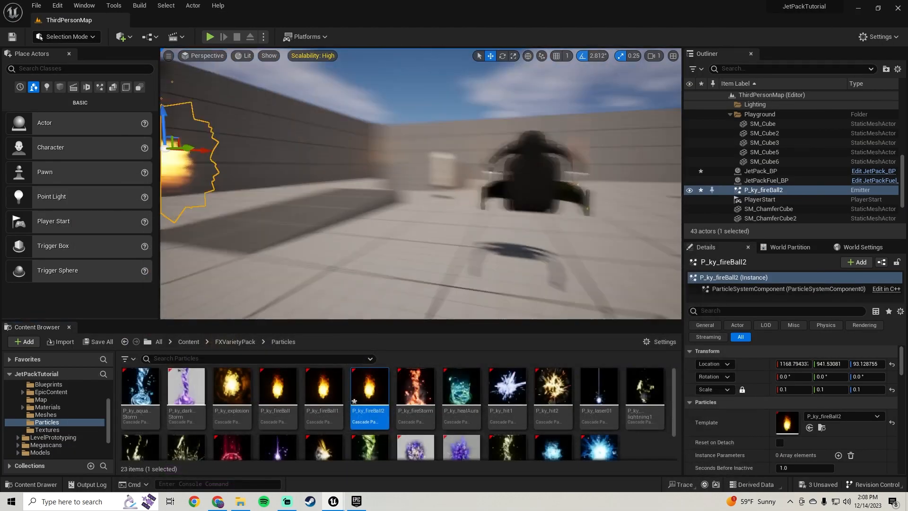
pyautogui.moveTo(421, 185); pyautogui.dragTo(329, 179, button='right')
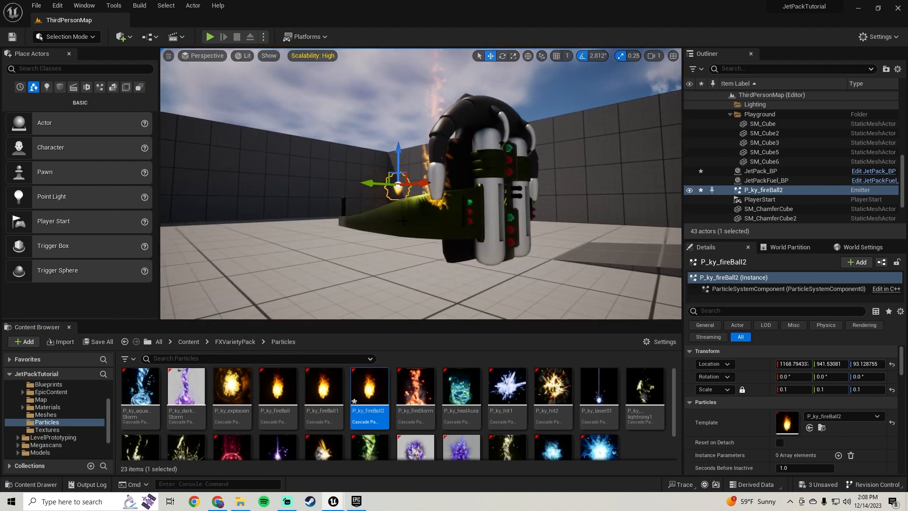
pyautogui.moveTo(404, 212); pyautogui.dragTo(520, 211, button='right')
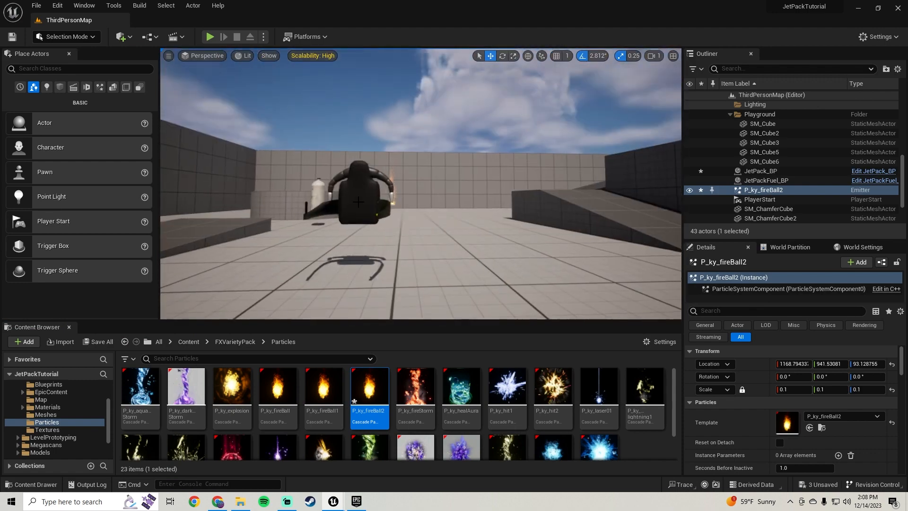
# - Open the JetPack_BP blueprint from the level and lower its P_ky_fireBall component to a Z location of about 18.9
pyautogui.click(397, 200)
pyautogui.click(876, 172)
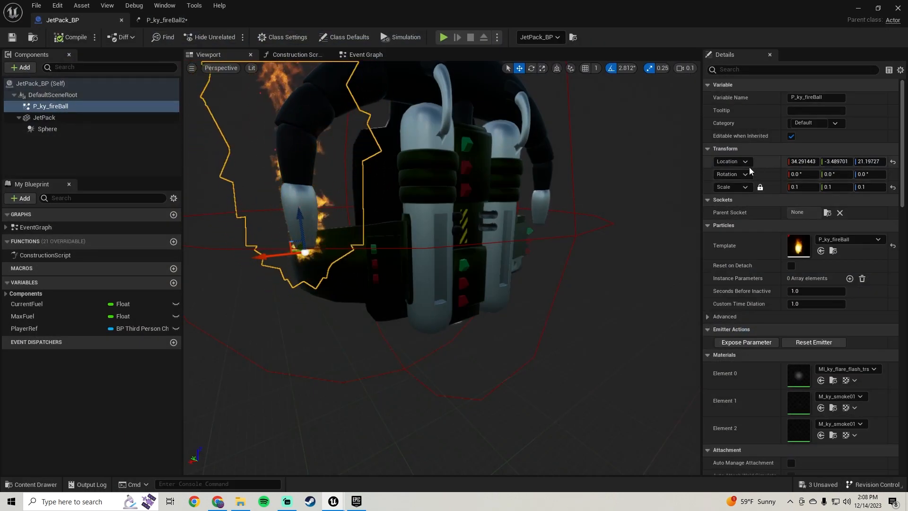
pyautogui.moveTo(347, 232); pyautogui.dragTo(308, 233, button='right')
pyautogui.moveTo(416, 216); pyautogui.dragTo(414, 246)
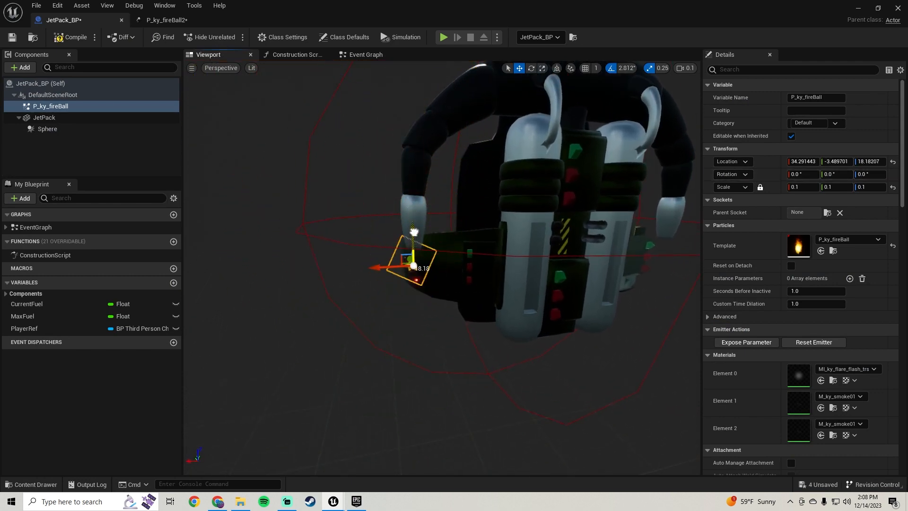
# - Replace the P_ky_fireBall component's particle template with P_ky_fireBall2 from the FXVarietyPack Particles folder
pyautogui.click(59, 106)
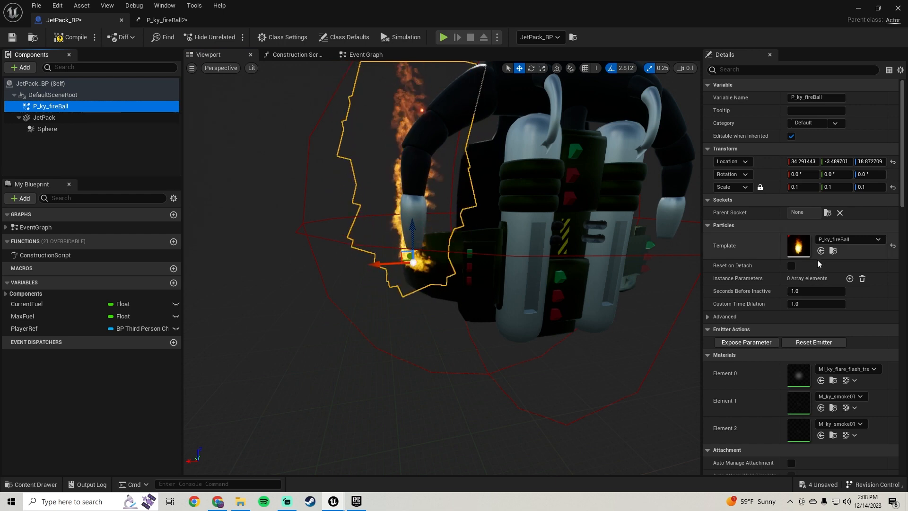
pyautogui.click(834, 252)
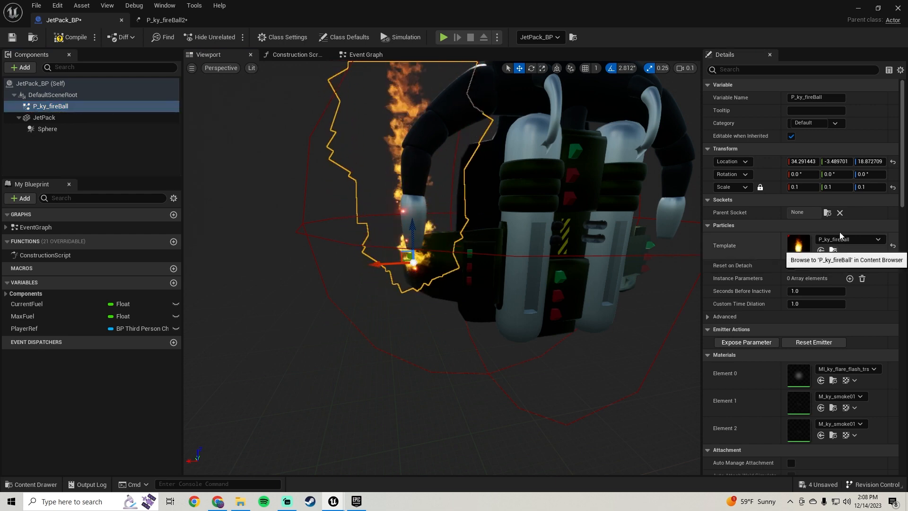
pyautogui.click(878, 9)
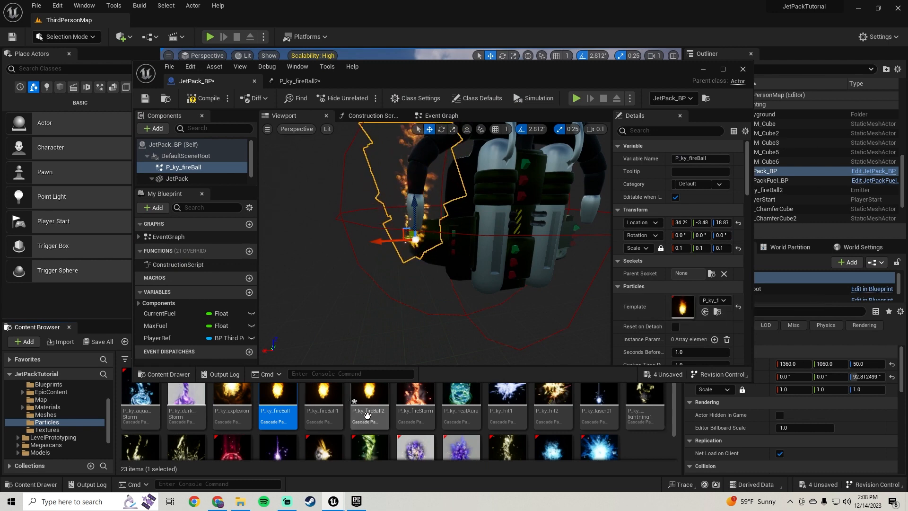
pyautogui.moveTo(367, 417); pyautogui.dragTo(684, 308)
# - Raise the fireball component beneath the jetpack nozzle to a Z location of about 20.9
pyautogui.press('w')
pyautogui.moveTo(492, 279); pyautogui.dragTo(487, 283, button='right')
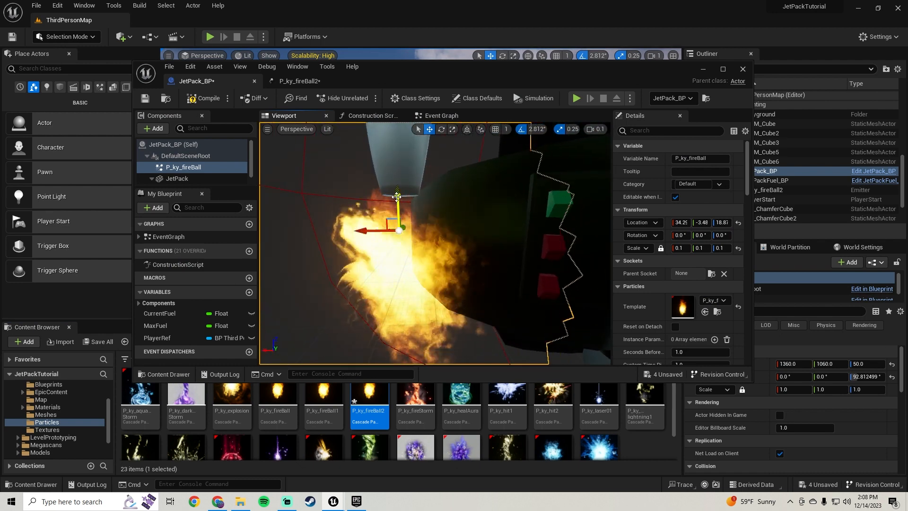
pyautogui.moveTo(397, 192); pyautogui.dragTo(396, 168)
pyautogui.press('s')
pyautogui.moveTo(397, 169); pyautogui.dragTo(396, 171, button='right')
pyautogui.press('w')
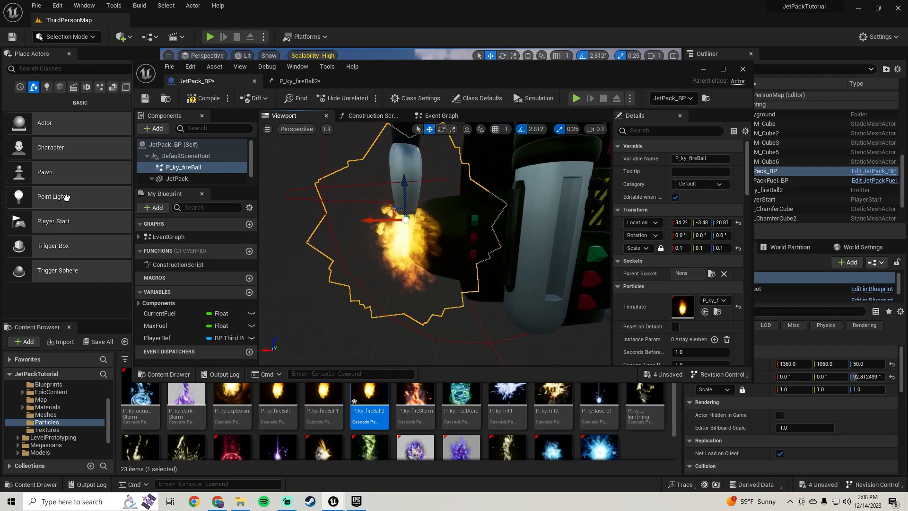
# - Inspect the fire emitter's Initial Rotation and all three Size By Life curve points in P_ky_fireBall2
pyautogui.click(302, 84)
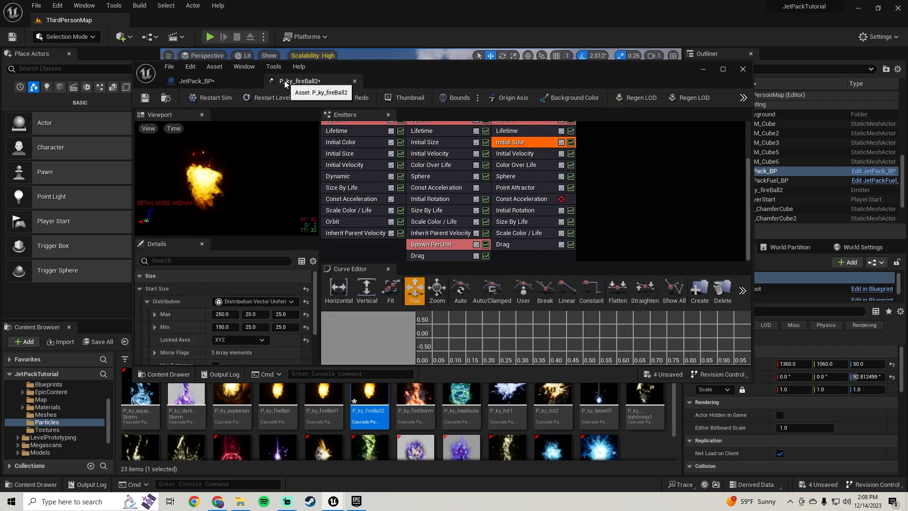
pyautogui.click(526, 211)
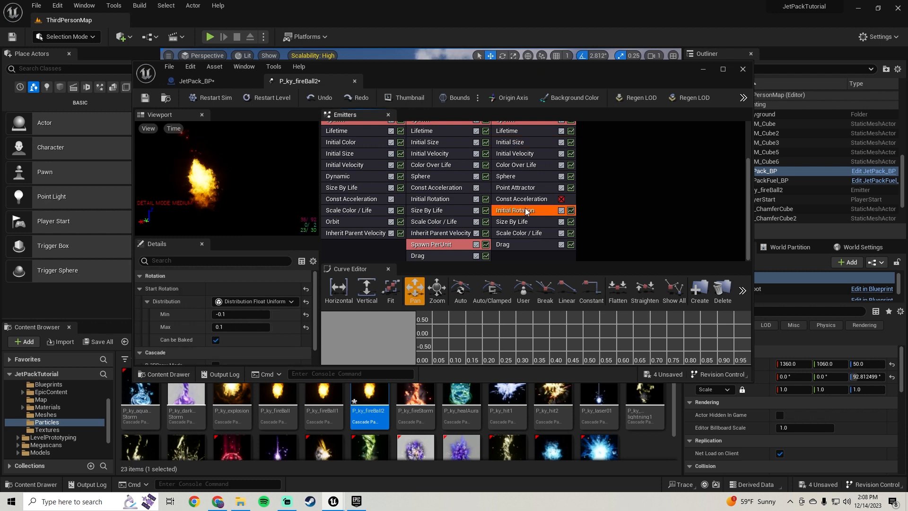
pyautogui.click(519, 221)
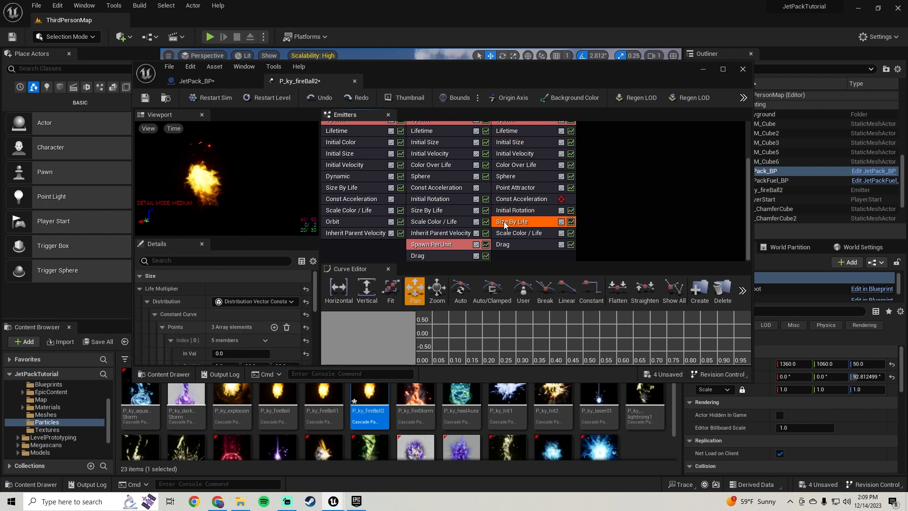
pyautogui.scroll(-5, 189, 322)
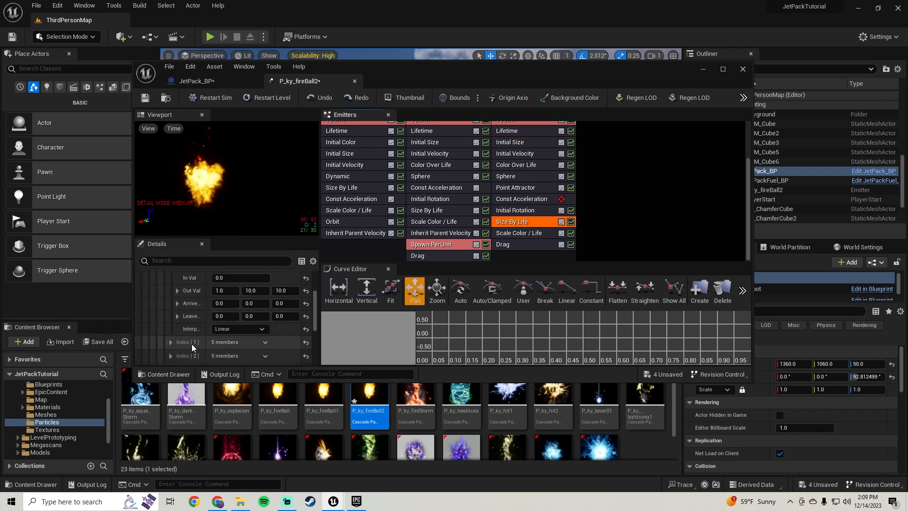
pyautogui.scroll(-2, 182, 305)
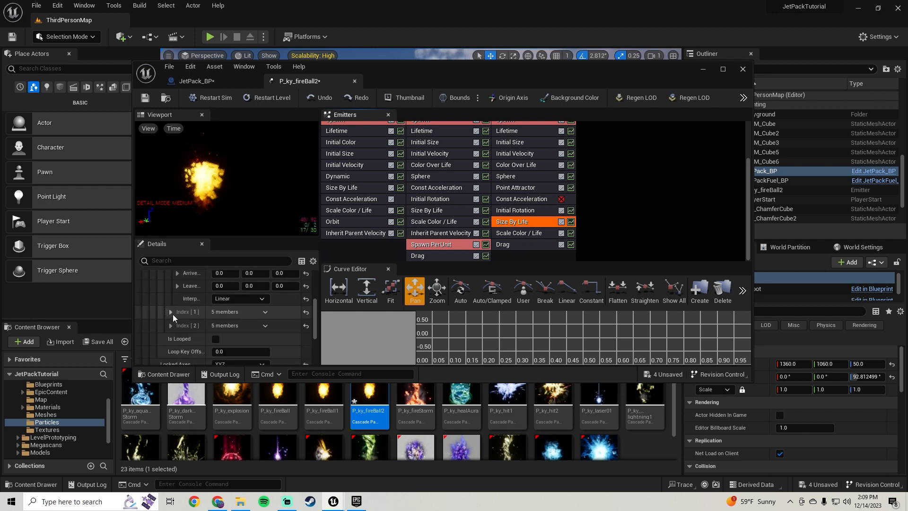
pyautogui.click(172, 313)
pyautogui.scroll(-2, 174, 311)
pyautogui.scroll(-1, 174, 311)
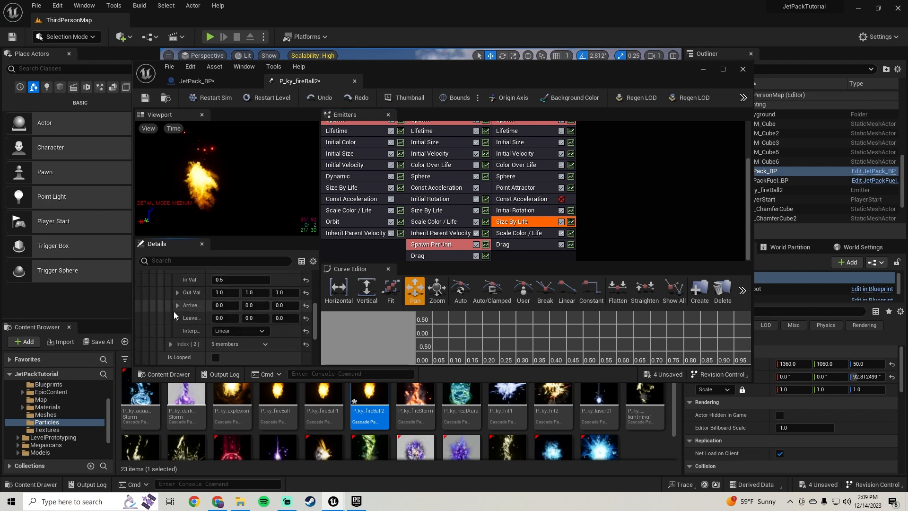
pyautogui.click(169, 345)
pyautogui.scroll(2, 185, 327)
pyautogui.scroll(1, 198, 339)
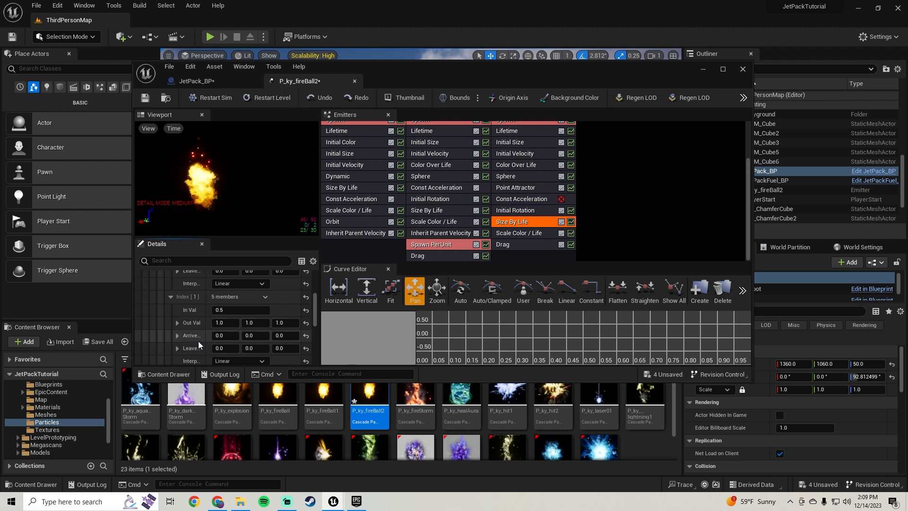
pyautogui.scroll(-3, 198, 336)
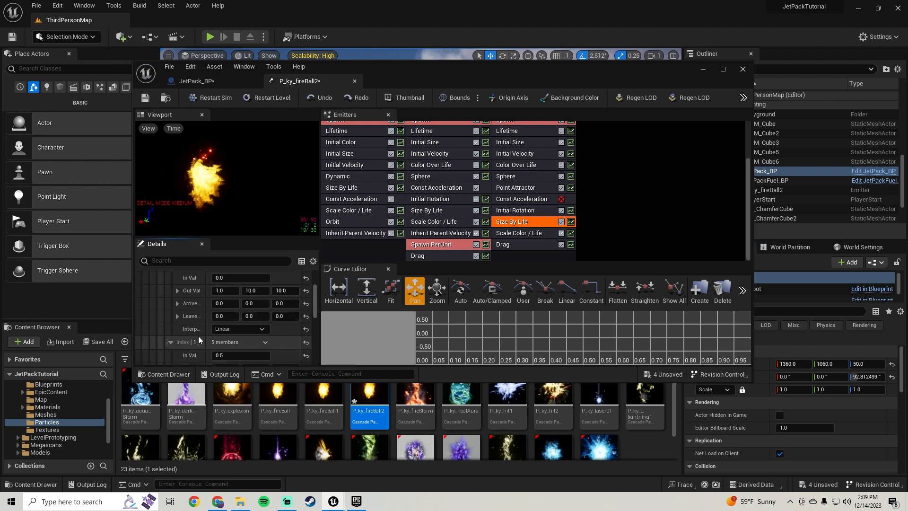
pyautogui.scroll(-4, 197, 331)
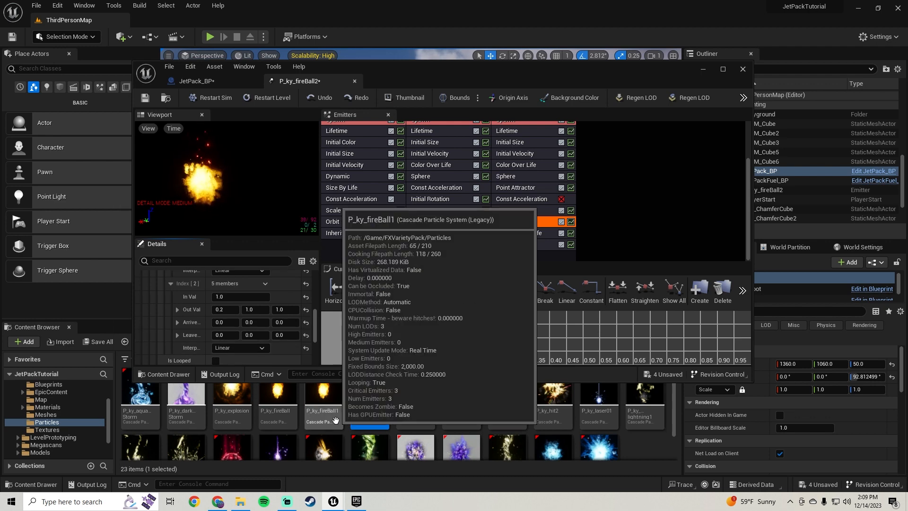
# - Open P_ky_fireBall1 and compare its fire emitter's Initial Size settings with those of P_ky_fireBall2
pyautogui.doubleClick(324, 397)
pyautogui.rightClick(625, 204)
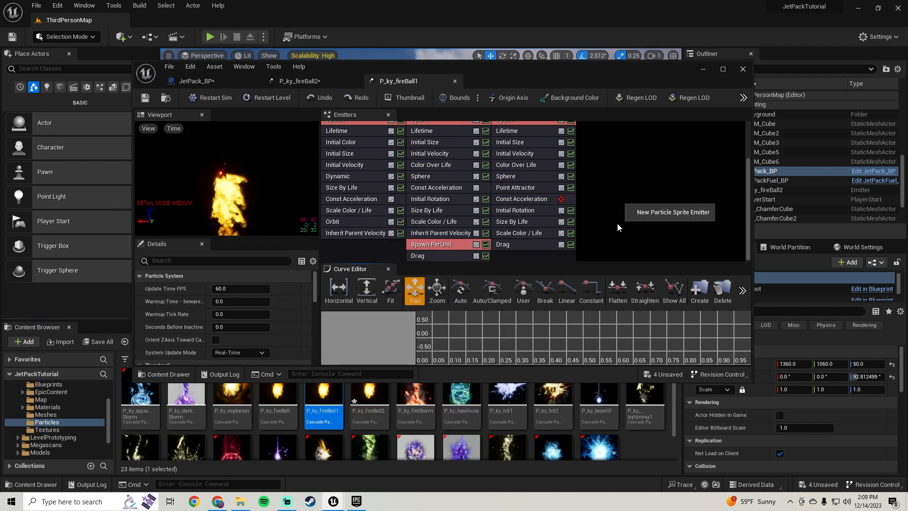
pyautogui.click(511, 142)
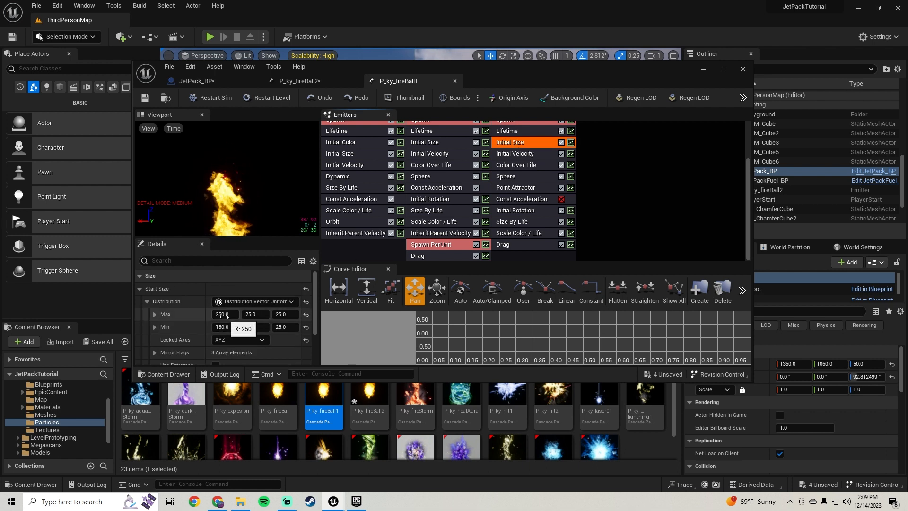
pyautogui.click(299, 82)
pyautogui.click(515, 145)
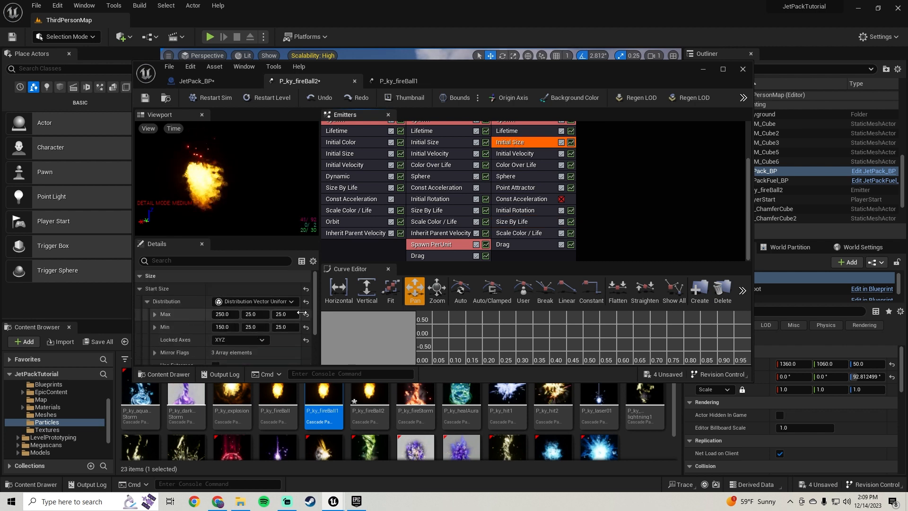
# - Check Scale Color / Life in P_ky_fireBall1's fire emitter and compare its Size By Life curve points with P_ky_fireBall2's
pyautogui.click(413, 82)
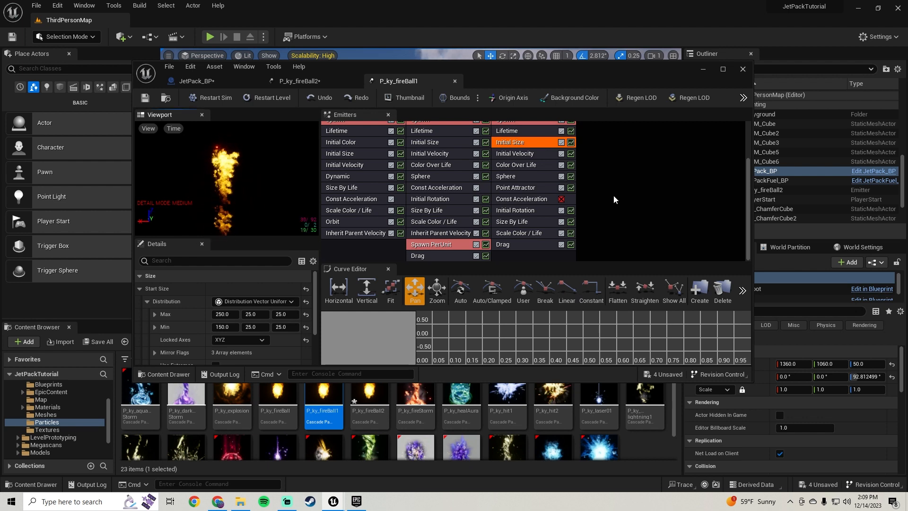
pyautogui.click(517, 234)
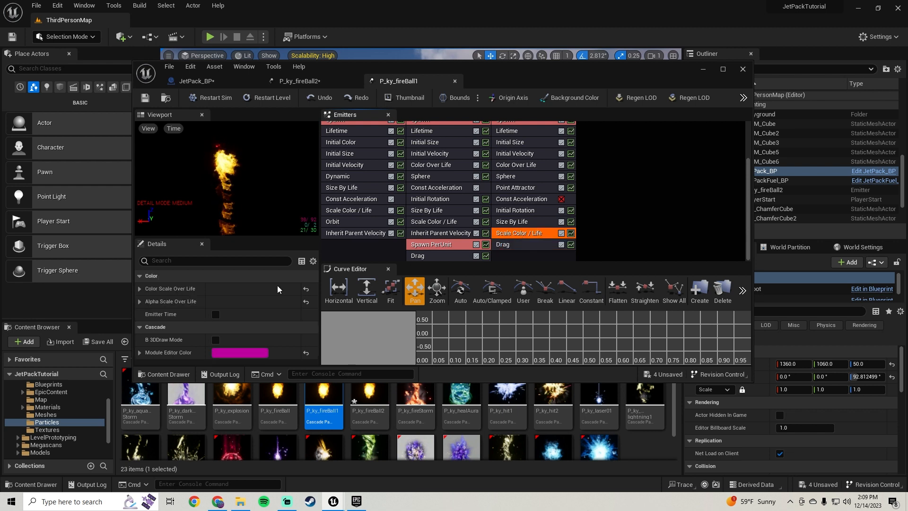
pyautogui.click(521, 221)
pyautogui.scroll(-3, 185, 322)
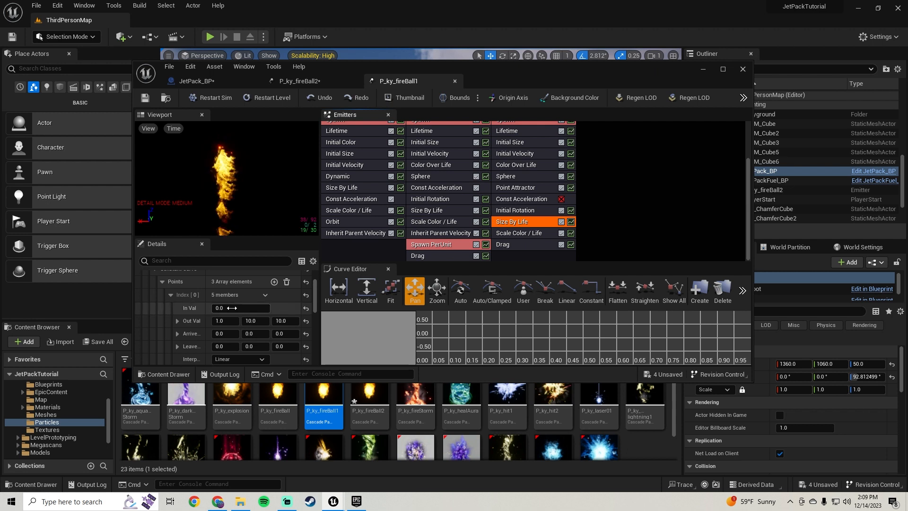
pyautogui.scroll(-1, 181, 318)
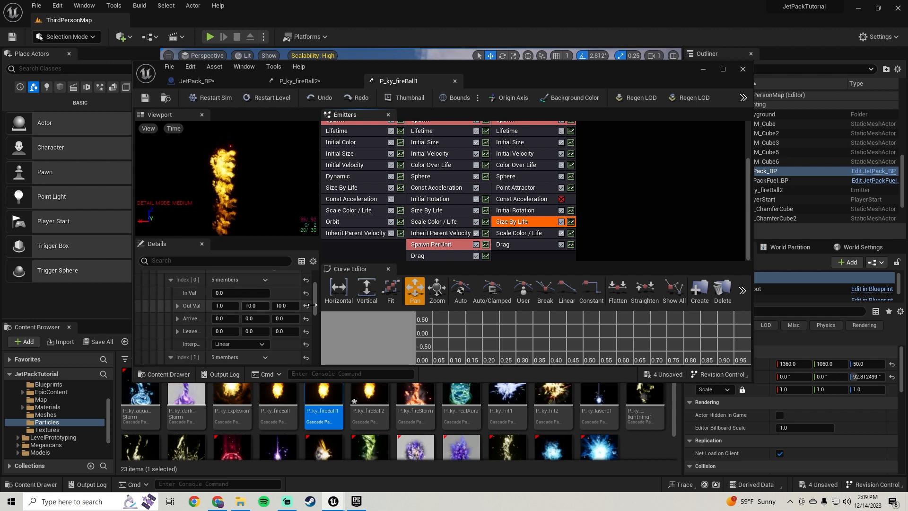
pyautogui.click(320, 79)
pyautogui.click(512, 221)
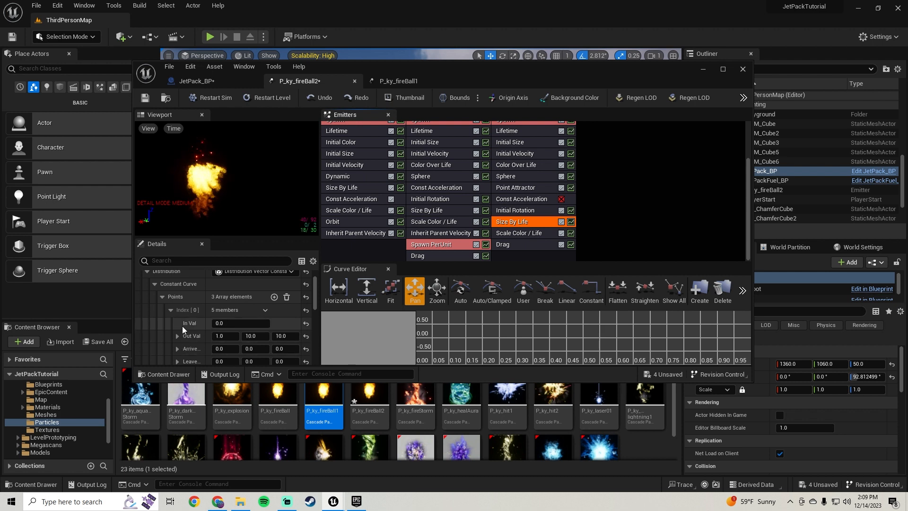
pyautogui.scroll(-3, 182, 325)
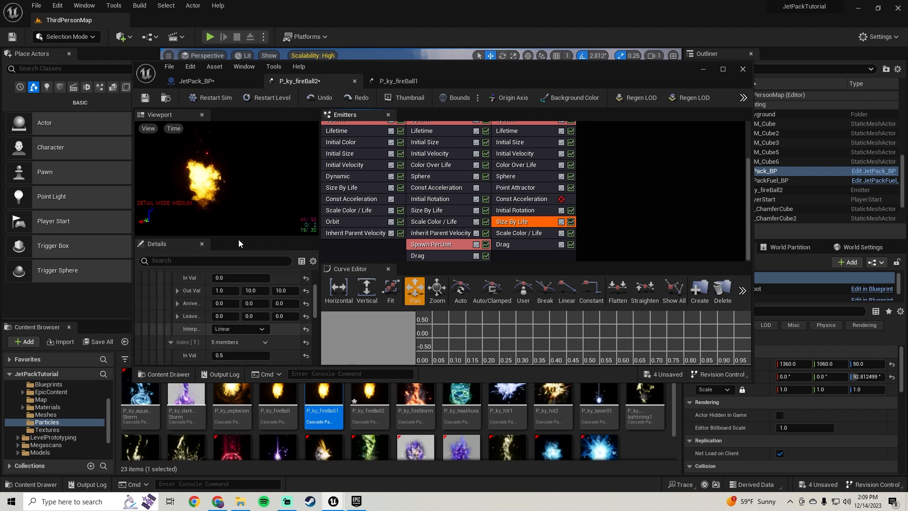
# - Compare the fire emitter's Initial Rotation range between P_ky_fireBall1 and P_ky_fireBall2
pyautogui.click(410, 79)
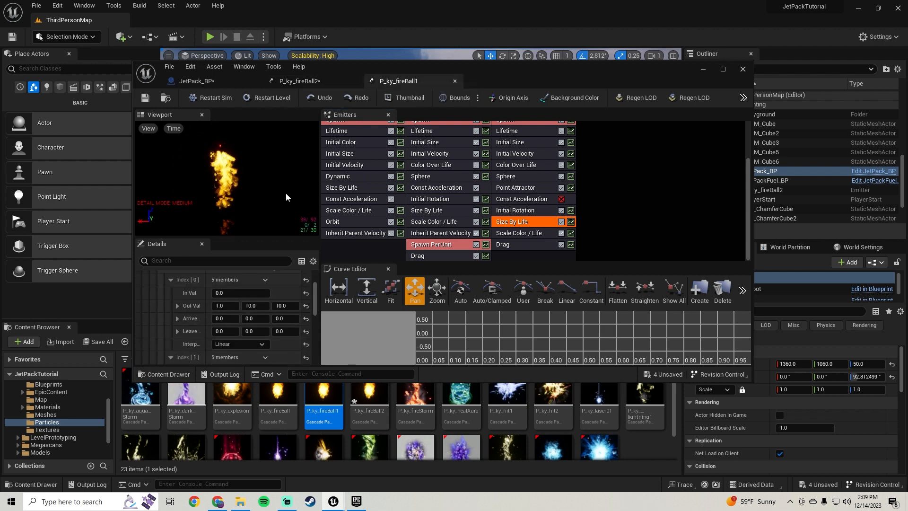
pyautogui.click(519, 210)
pyautogui.click(300, 81)
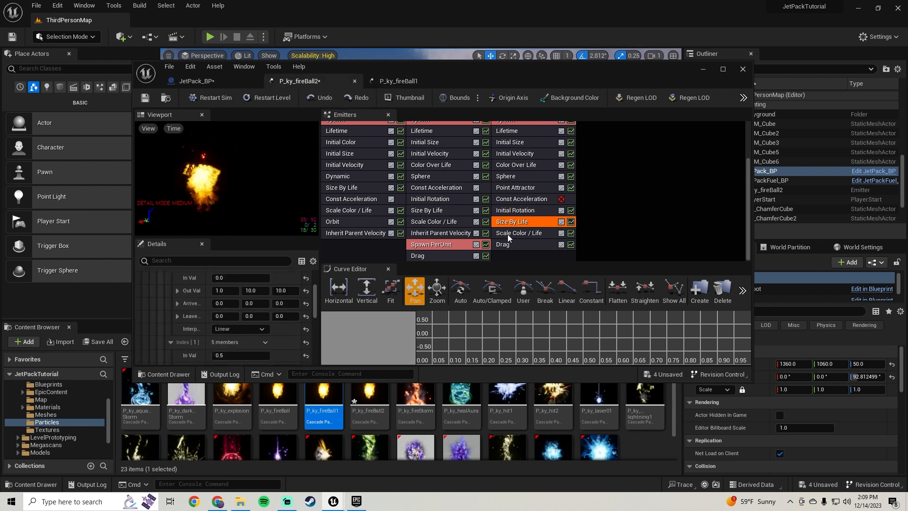
pyautogui.click(517, 209)
pyautogui.scroll(2, 164, 319)
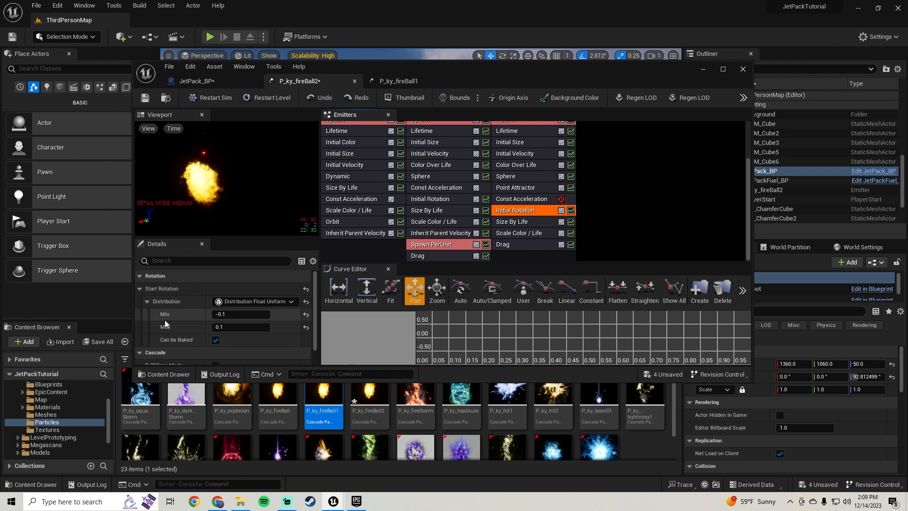
pyautogui.click(404, 81)
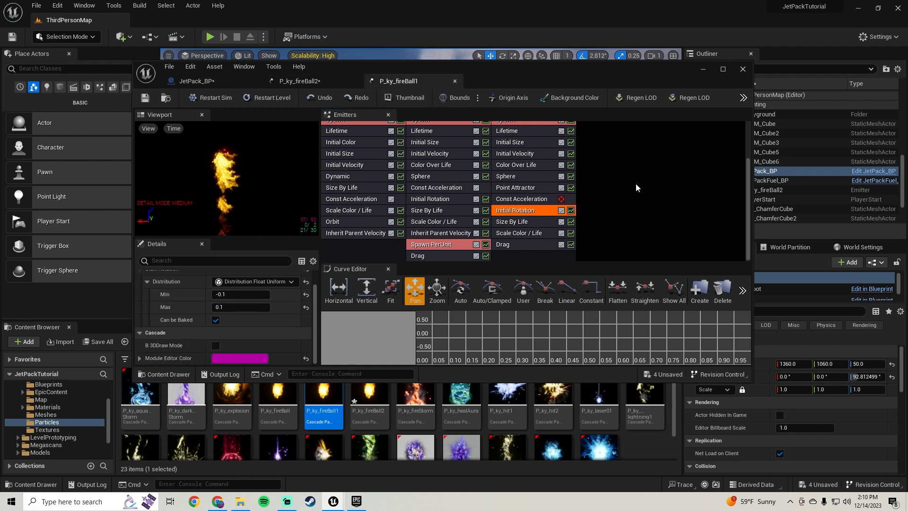
# - Check the Color Over Life and Initial Velocity settings of the fire emitter in P_ky_fireBall1
pyautogui.click(613, 182)
pyautogui.rightClick(611, 183)
pyautogui.click(610, 161)
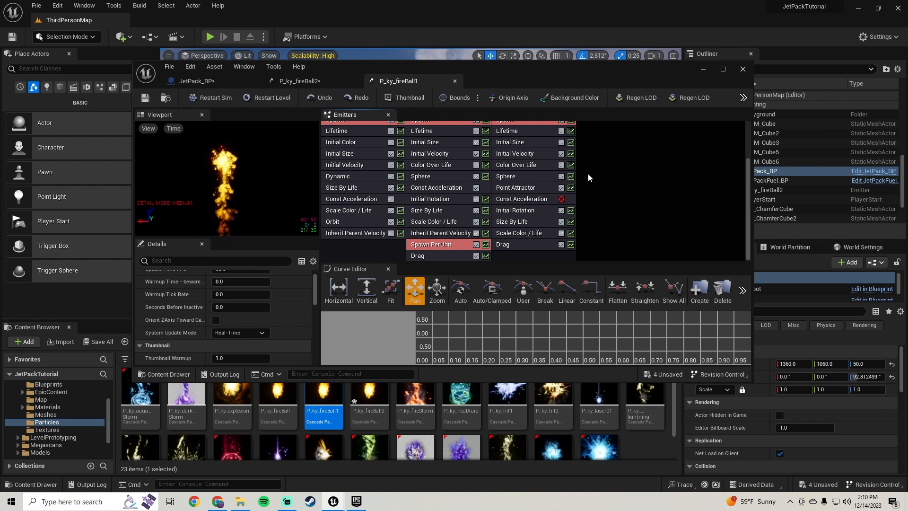
pyautogui.click(514, 163)
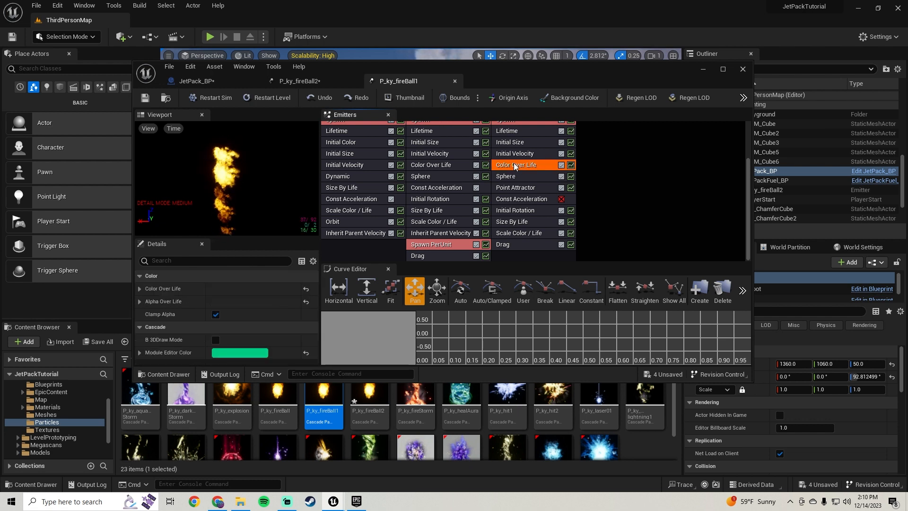
pyautogui.click(514, 155)
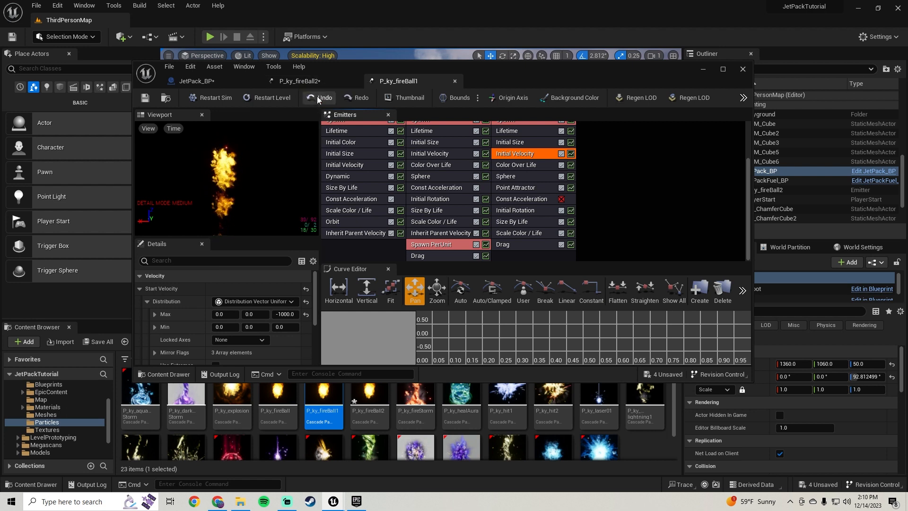
# - In P_ky_fireBall2, set the fire emitter's Initial Velocity maximum Z to -1000 and save the particle system
pyautogui.click(319, 84)
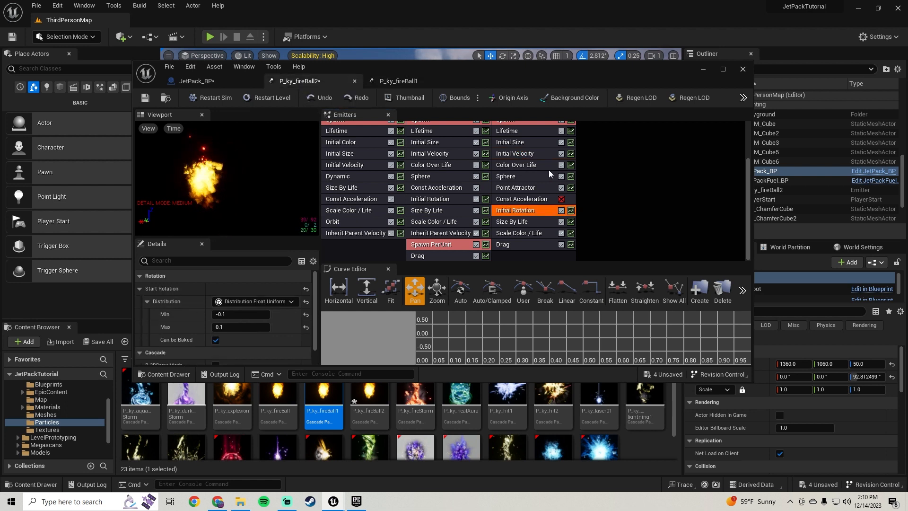
pyautogui.click(520, 153)
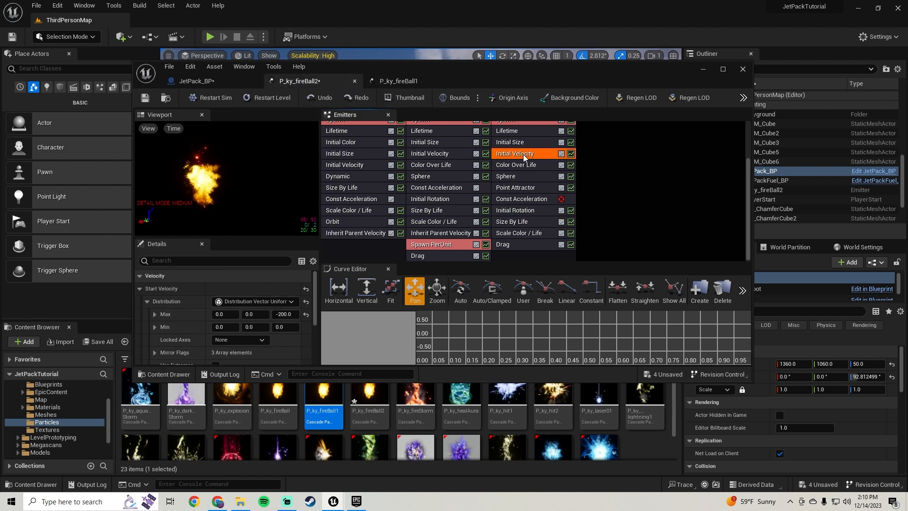
pyautogui.click(286, 314)
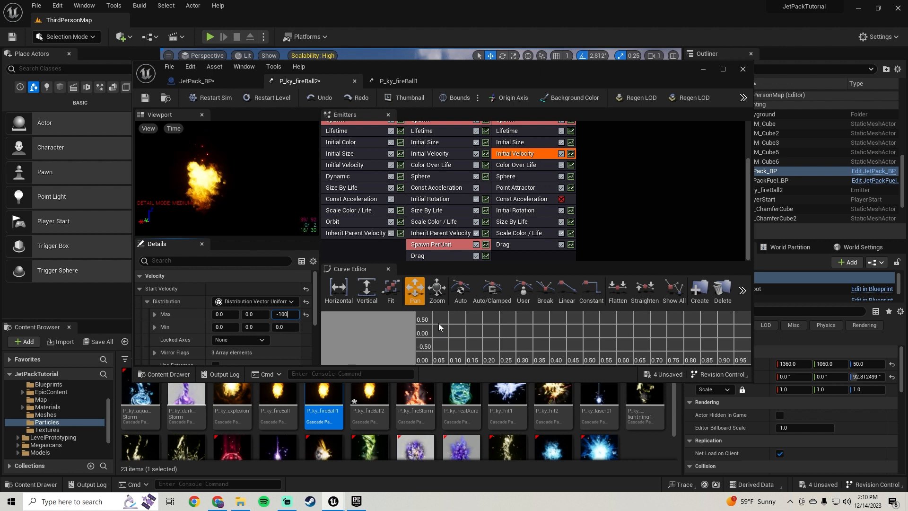
pyautogui.press('Return')
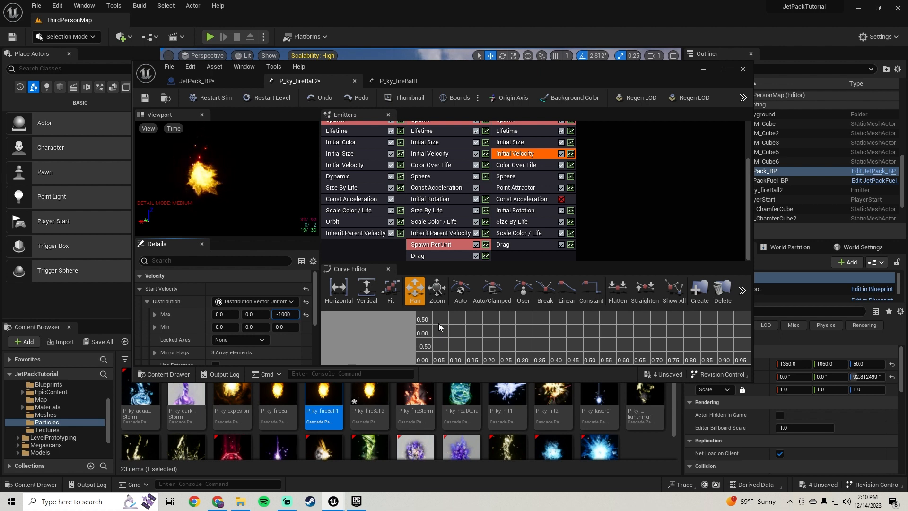
pyautogui.press('Return')
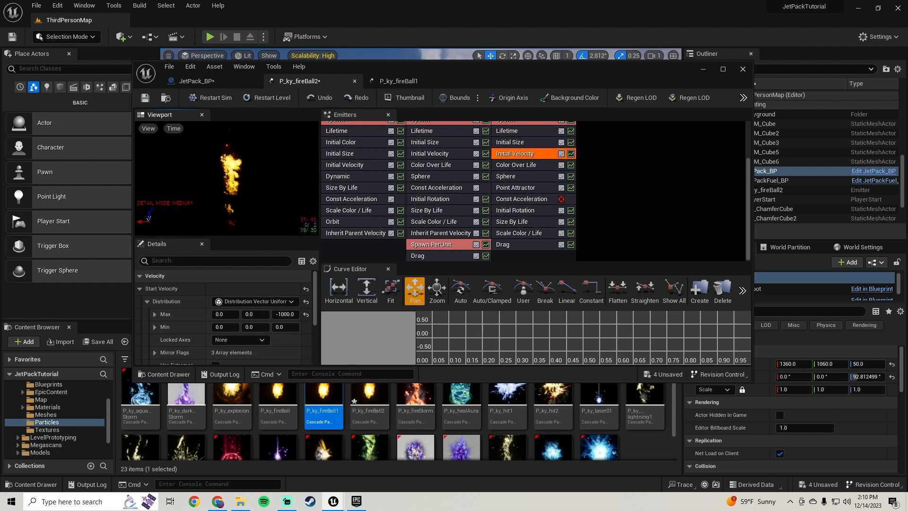
pyautogui.click(144, 101)
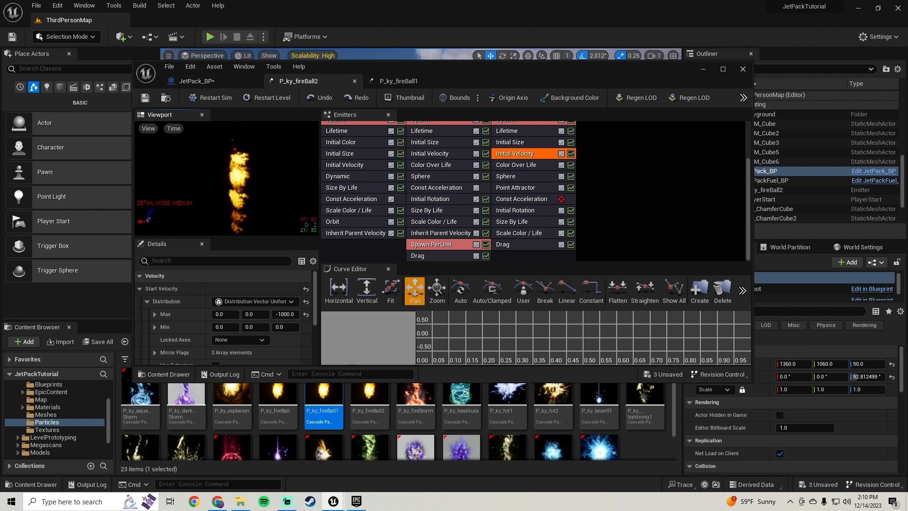
# - Maximize the particle editor window and preview the P_ky_fireBall2 flame
pyautogui.click(723, 70)
pyautogui.rightClick(632, 157)
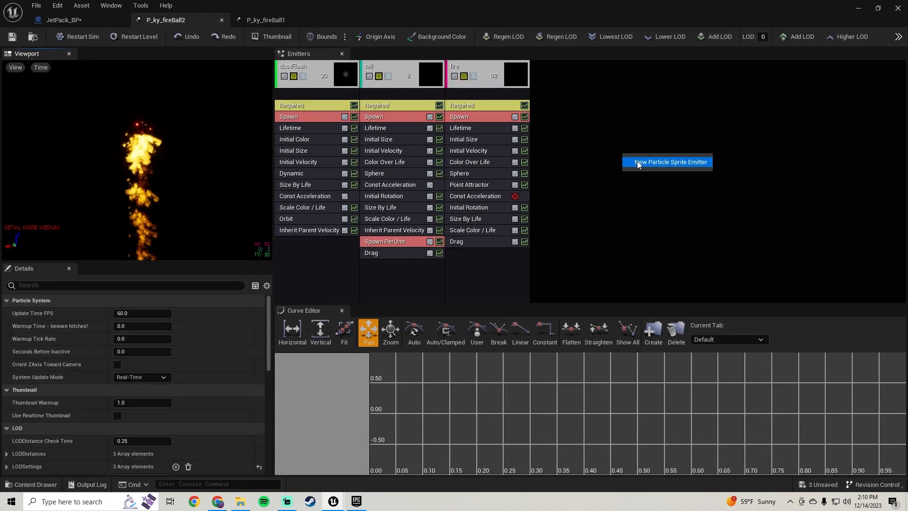
pyautogui.click(156, 166)
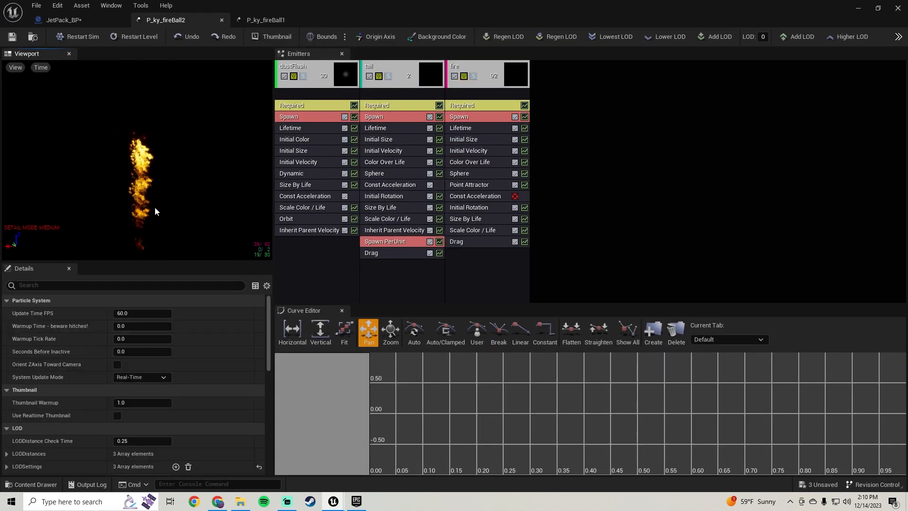
# - In JetPack_BP, raise the P_ky_fireBall component along Z to about 21.62 so the flame sits at the nozzle
pyautogui.click(76, 20)
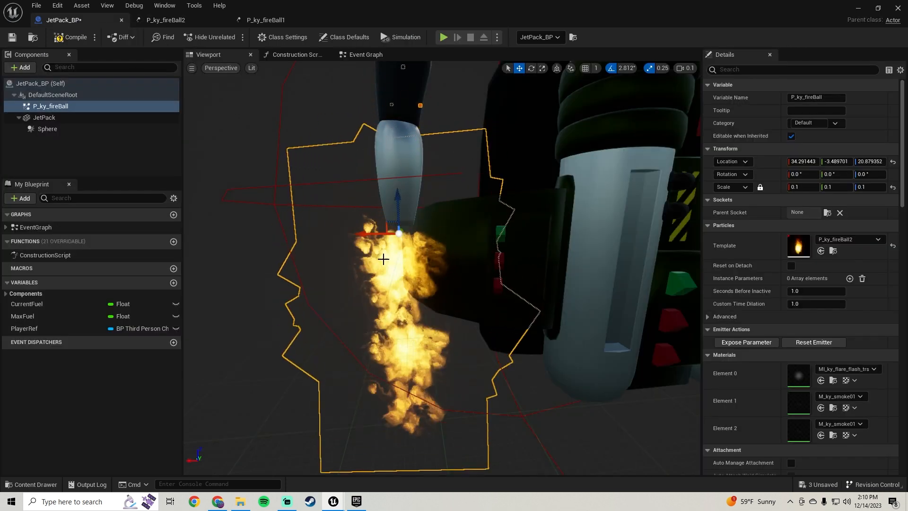
pyautogui.press('s')
pyautogui.moveTo(454, 256)
pyautogui.mouseDown(button='right')
pyautogui.moveTo(456, 270)
pyautogui.moveTo(453, 246)
pyautogui.moveTo(457, 258)
pyautogui.moveTo(438, 255)
pyautogui.moveTo(520, 255)
pyautogui.moveTo(445, 252)
pyautogui.mouseUp(button='right')
pyautogui.press('w')
pyautogui.press('a')
pyautogui.press('s')
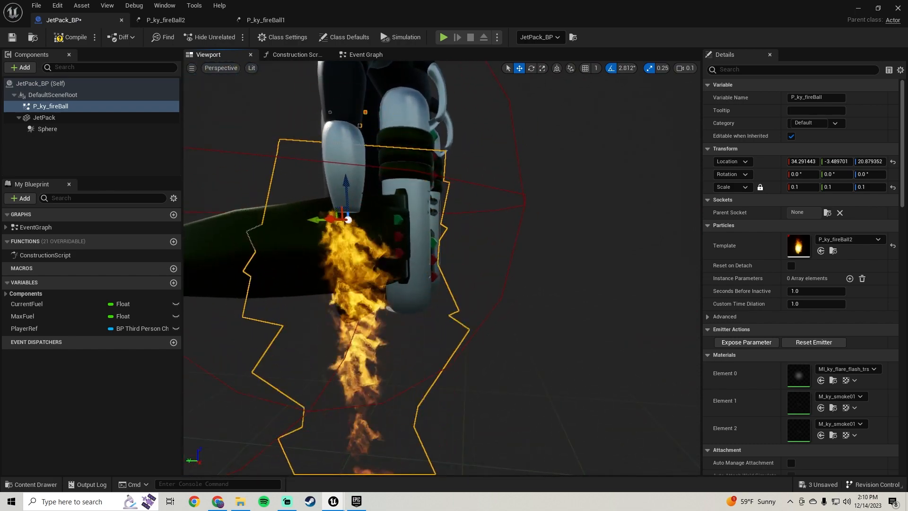
pyautogui.moveTo(347, 186); pyautogui.dragTo(345, 179)
pyautogui.press('d')
pyautogui.moveTo(345, 179); pyautogui.dragTo(213, 179, button='right')
pyautogui.press('s')
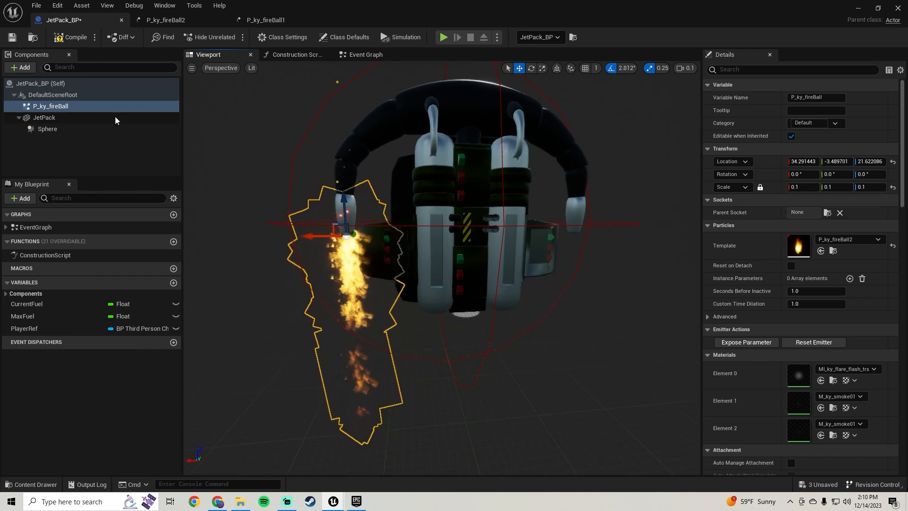
# - Duplicate the P_ky_fireBall component and move the copy along X to about -31.7, under the opposite nozzle
pyautogui.rightClick(51, 108)
pyautogui.click(87, 176)
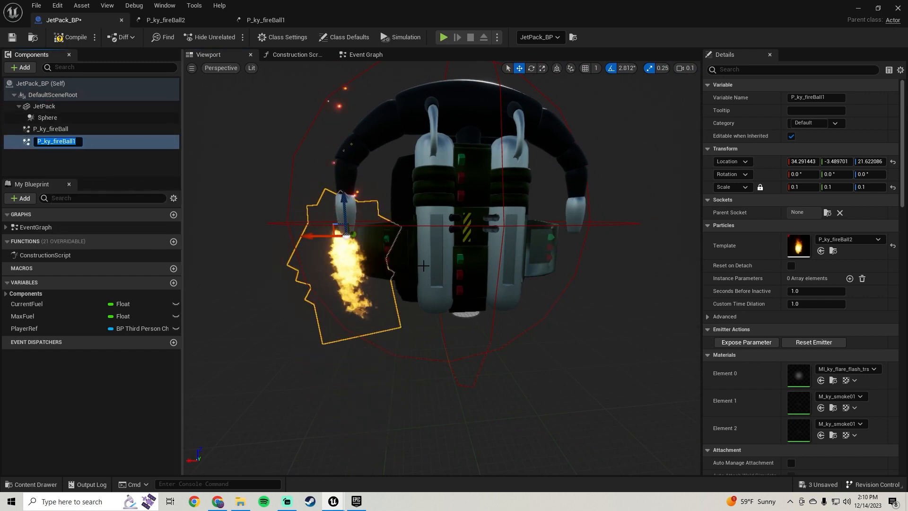
pyautogui.click(311, 239)
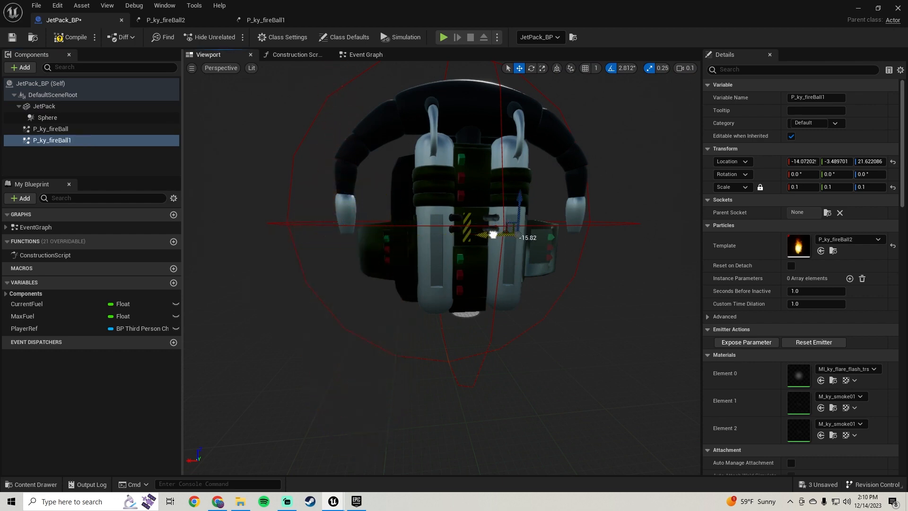
pyautogui.moveTo(493, 234); pyautogui.dragTo(543, 234)
pyautogui.moveTo(542, 235); pyautogui.dragTo(520, 234, button='right')
pyautogui.press('d')
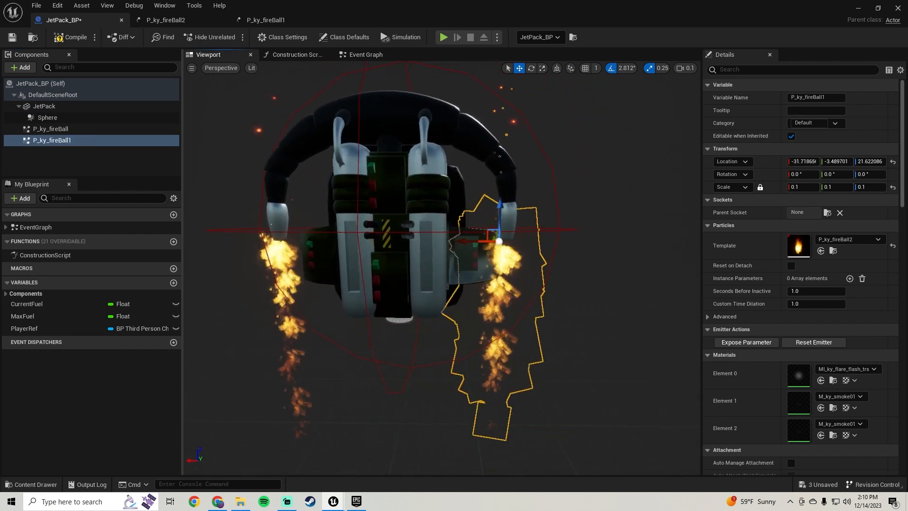
# - Shift the duplicated flame outward to X about -33.94 to fit its nozzle, and compile and save JetPack_BP
pyautogui.press('w')
pyautogui.moveTo(400, 254)
pyautogui.mouseDown(button='right')
pyautogui.moveTo(419, 256)
pyautogui.moveTo(399, 254)
pyautogui.mouseUp(button='right')
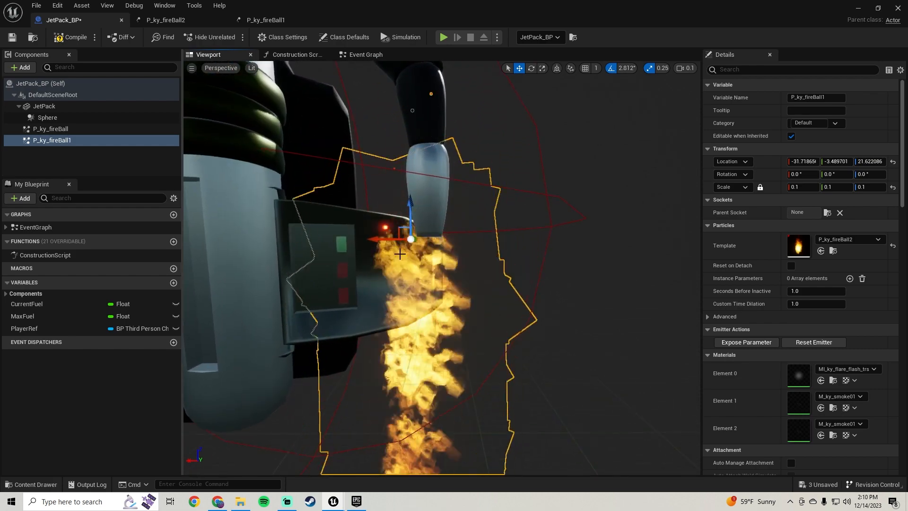
pyautogui.moveTo(379, 239); pyautogui.dragTo(398, 247)
pyautogui.press('s')
pyautogui.moveTo(398, 247); pyautogui.dragTo(372, 247, button='right')
pyautogui.press('s')
pyautogui.moveTo(233, 192); pyautogui.dragTo(272, 192, button='right')
pyautogui.press('w')
pyautogui.press('s')
pyautogui.press('d')
pyautogui.click(63, 37)
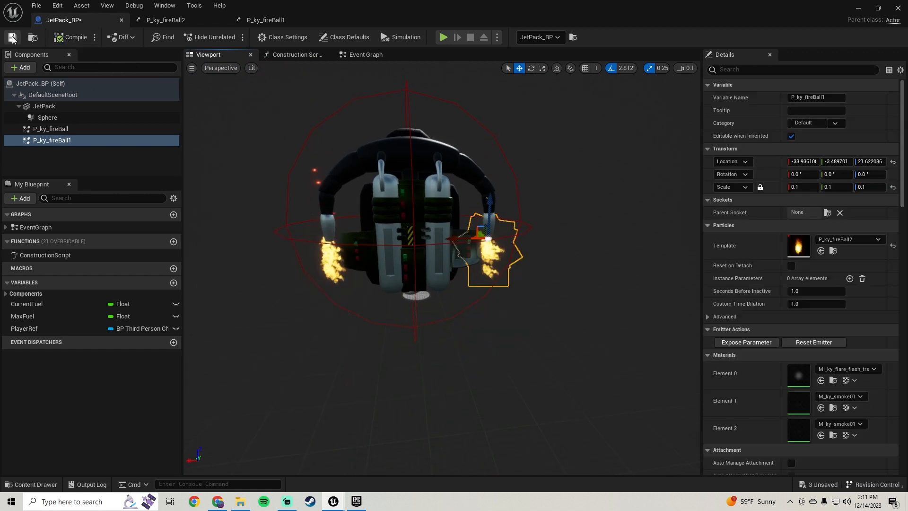
# - Turn off Visible for both P_ky_fireBall1 and P_ky_fireBall, and compile and save the blueprint
pyautogui.click(58, 143)
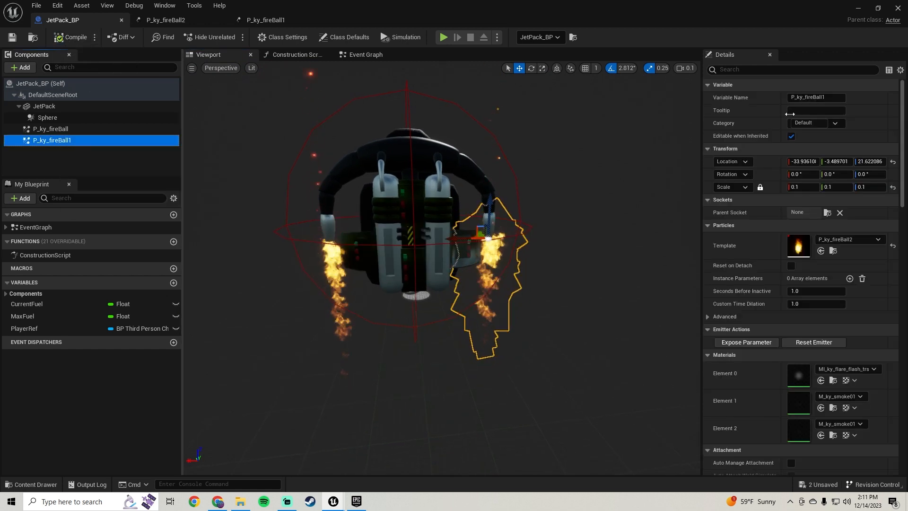
pyautogui.click(733, 71)
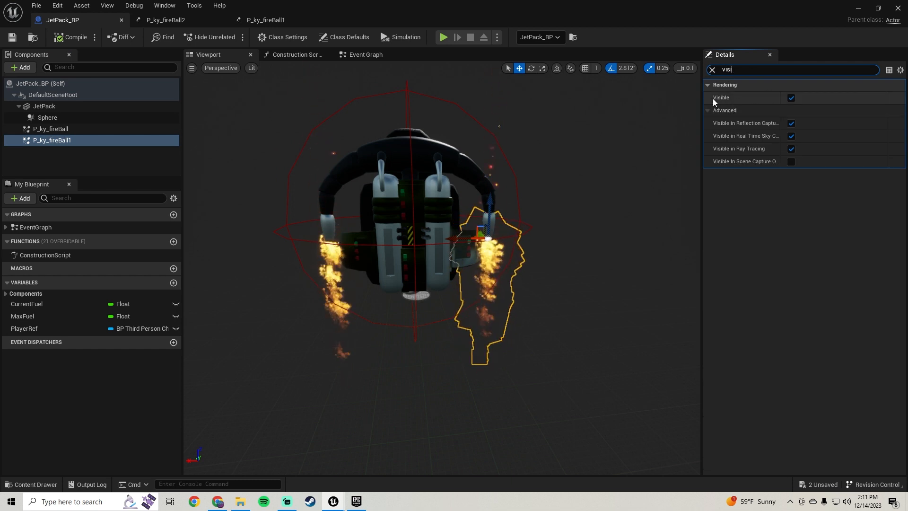
pyautogui.click(791, 97)
pyautogui.click(81, 128)
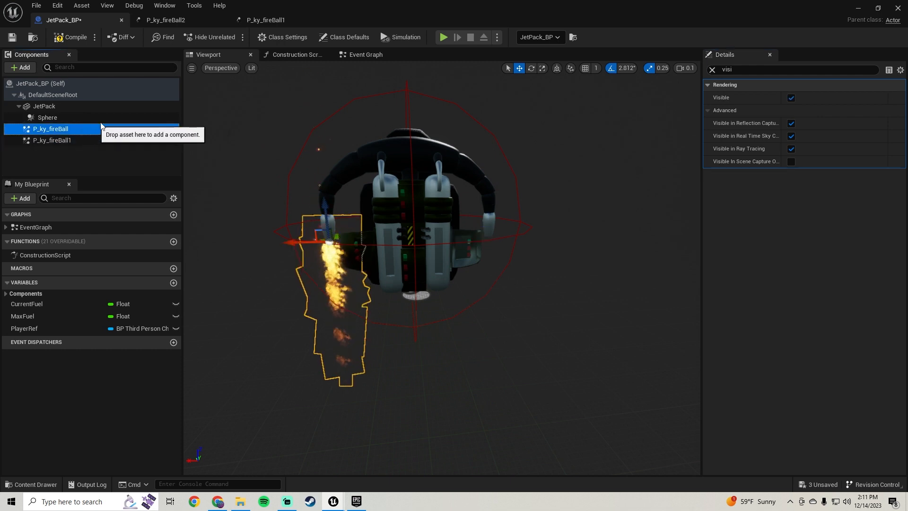
pyautogui.click(791, 98)
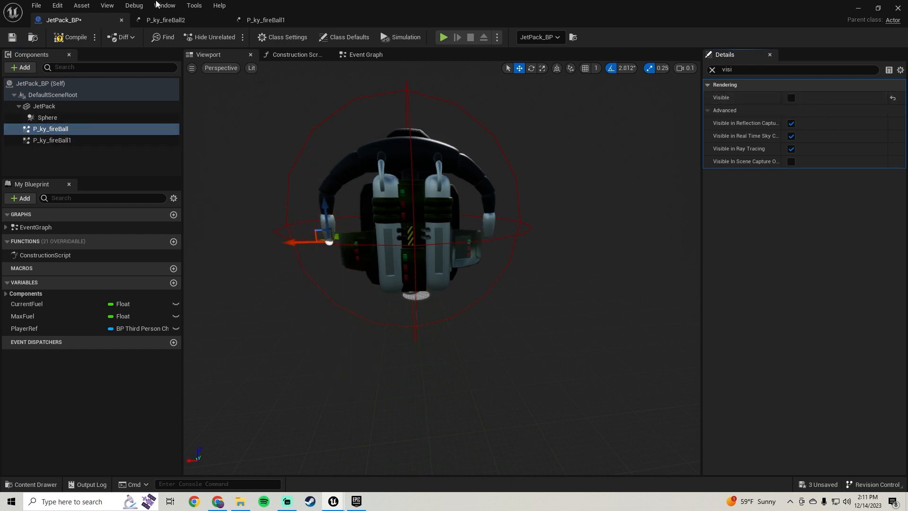
pyautogui.click(60, 38)
pyautogui.click(12, 38)
# - Review the Event Graph's FuelTimer logic, from Set Timer by Event through the Branch to the Current Fuel SET node
pyautogui.click(374, 55)
pyautogui.scroll(-4, 480, 247)
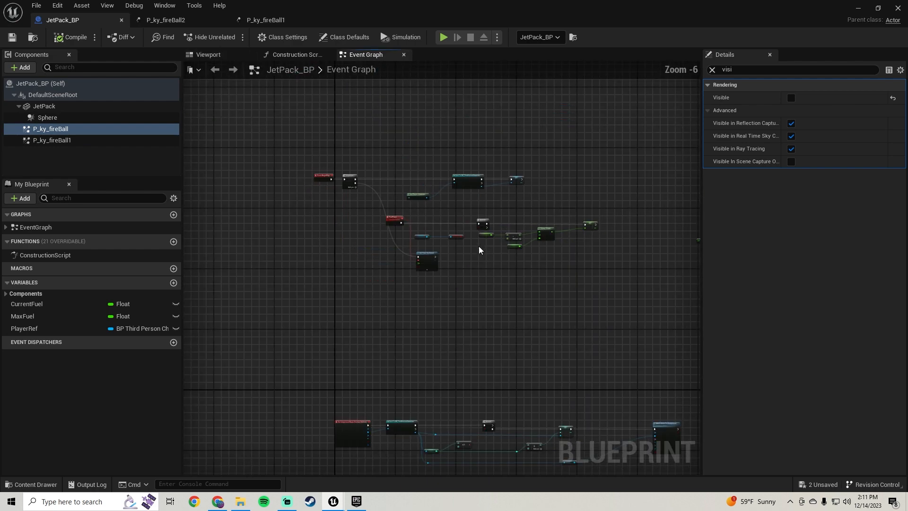
pyautogui.scroll(-2, 527, 146)
pyautogui.moveTo(526, 146); pyautogui.dragTo(292, 231, button='right')
pyautogui.scroll(4, 289, 231)
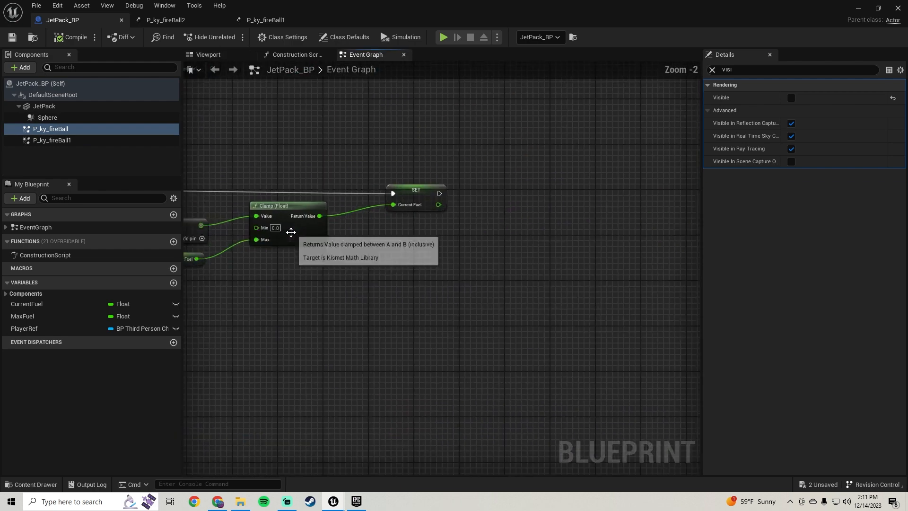
pyautogui.scroll(-3, 306, 134)
pyautogui.scroll(3, 369, 143)
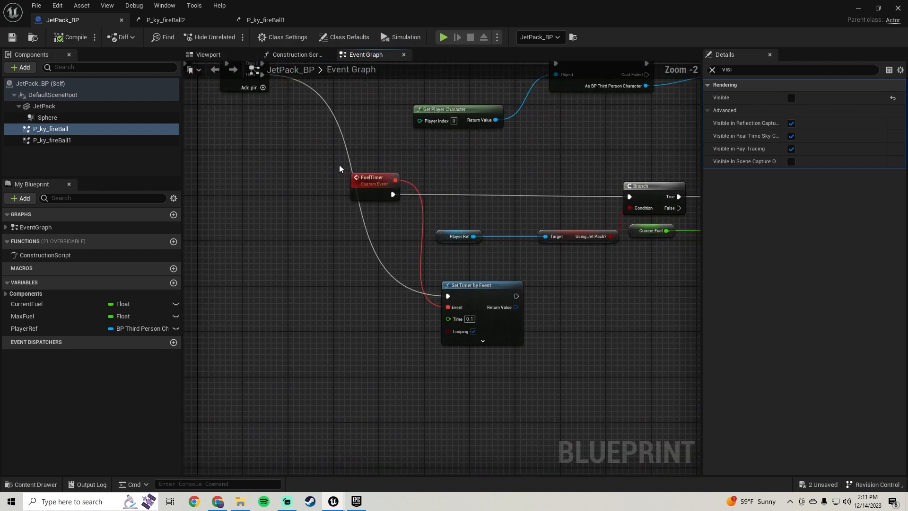
pyautogui.moveTo(571, 375); pyautogui.dragTo(515, 333, button='right')
pyautogui.moveTo(515, 333); pyautogui.dragTo(381, 253)
pyautogui.scroll(-2, 431, 279)
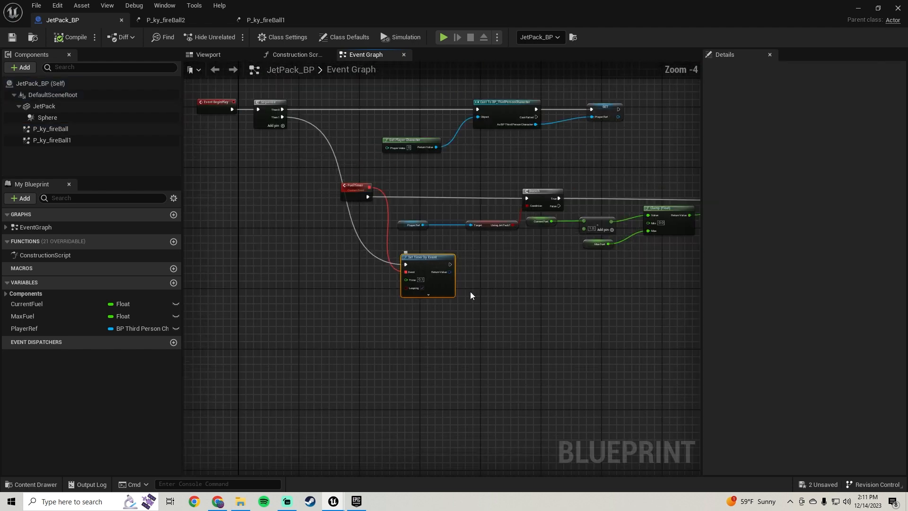
pyautogui.moveTo(481, 300); pyautogui.dragTo(466, 257, button='right')
pyautogui.scroll(2, 467, 261)
pyautogui.moveTo(394, 197); pyautogui.dragTo(383, 186)
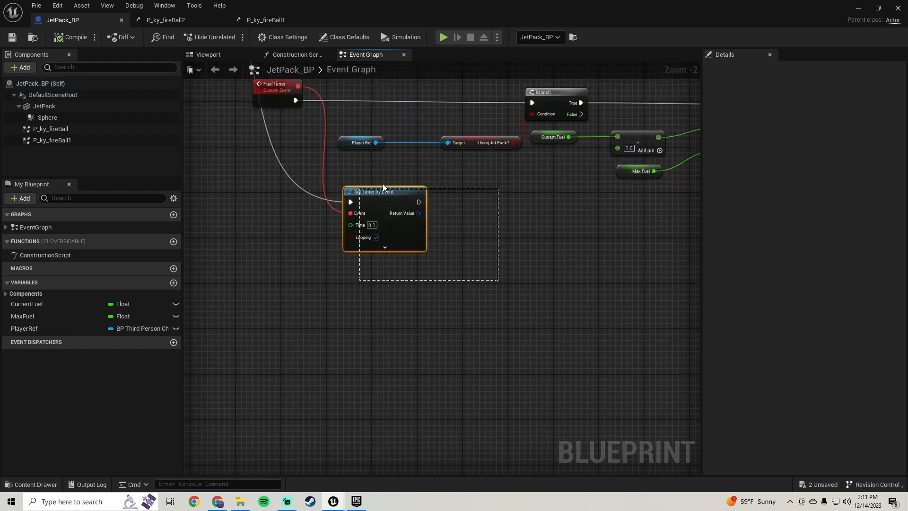
pyautogui.scroll(-2, 289, 222)
pyautogui.moveTo(272, 221); pyautogui.dragTo(310, 291, button='right')
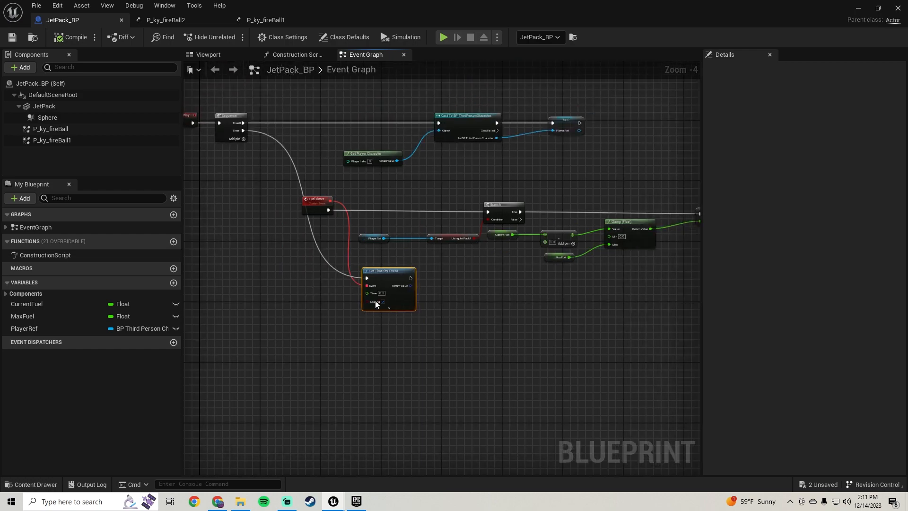
pyautogui.scroll(2, 376, 299)
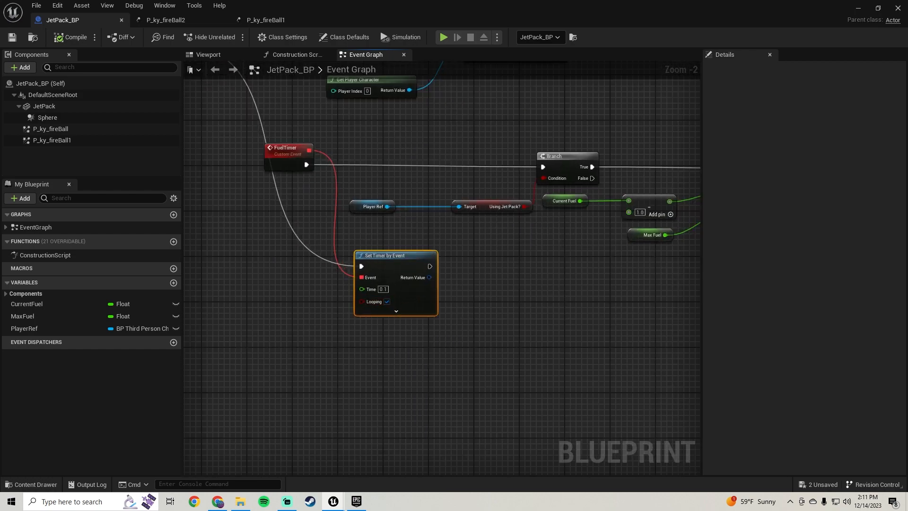
pyautogui.moveTo(285, 240); pyautogui.dragTo(223, 208, button='right')
pyautogui.moveTo(377, 222); pyautogui.dragTo(434, 228, button='right')
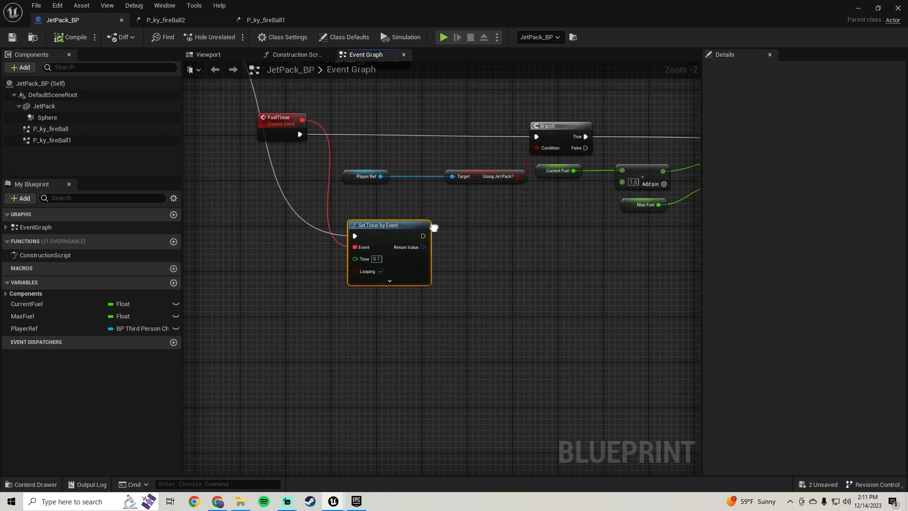
pyautogui.scroll(-2, 462, 268)
pyautogui.moveTo(535, 249); pyautogui.dragTo(470, 251, button='right')
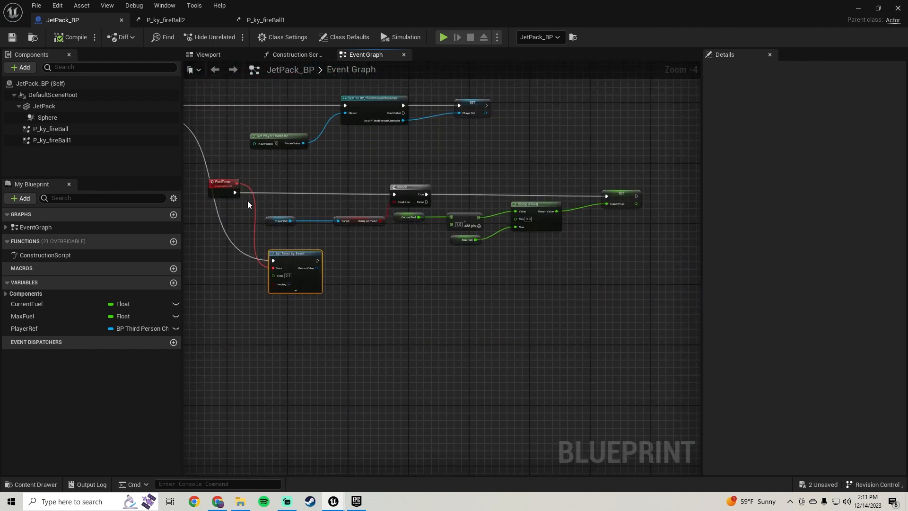
pyautogui.moveTo(411, 268); pyautogui.dragTo(600, 302)
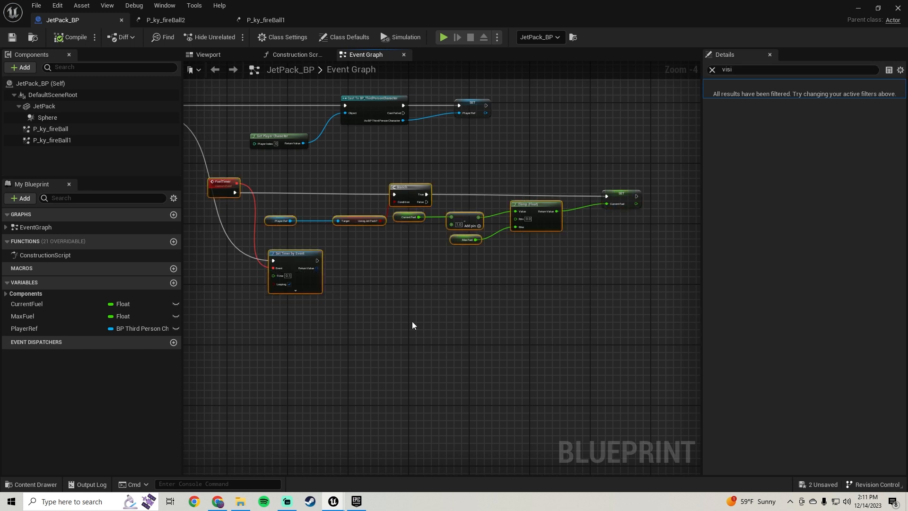
# - Place references to P_ky_fireBall and P_ky_fireBall1 in the Event Graph near the Current Fuel SET node
pyautogui.moveTo(408, 322); pyautogui.dragTo(387, 224, button='right')
pyautogui.click(474, 197)
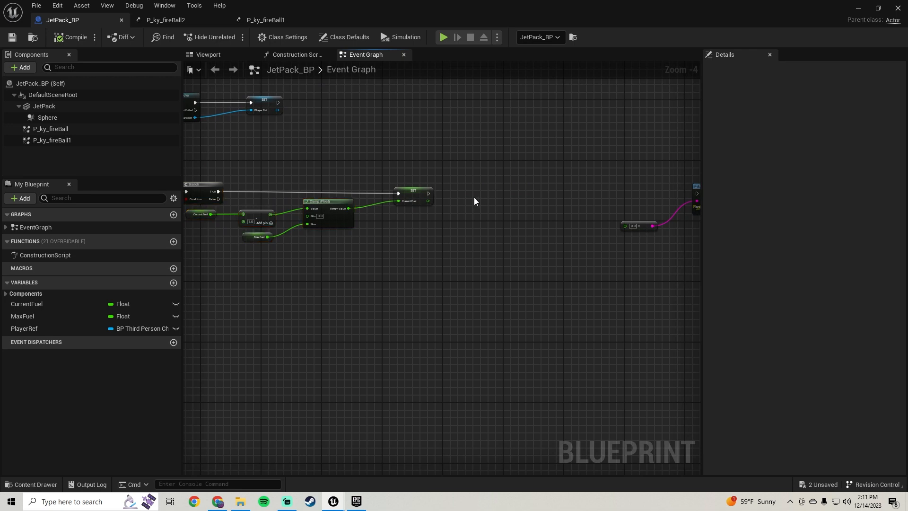
pyautogui.moveTo(50, 130); pyautogui.dragTo(399, 226)
pyautogui.moveTo(52, 139); pyautogui.dragTo(453, 219)
# - Add a Set Visibility node for P_ky_fireBall with New Visibility on, and run it from the Current Fuel SET node
pyautogui.scroll(2, 436, 239)
pyautogui.write('set visi')
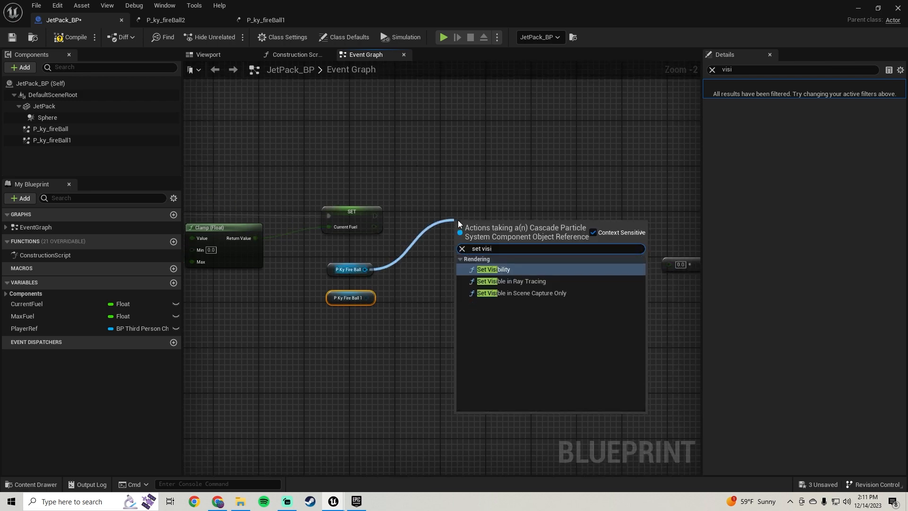
pyautogui.click(493, 269)
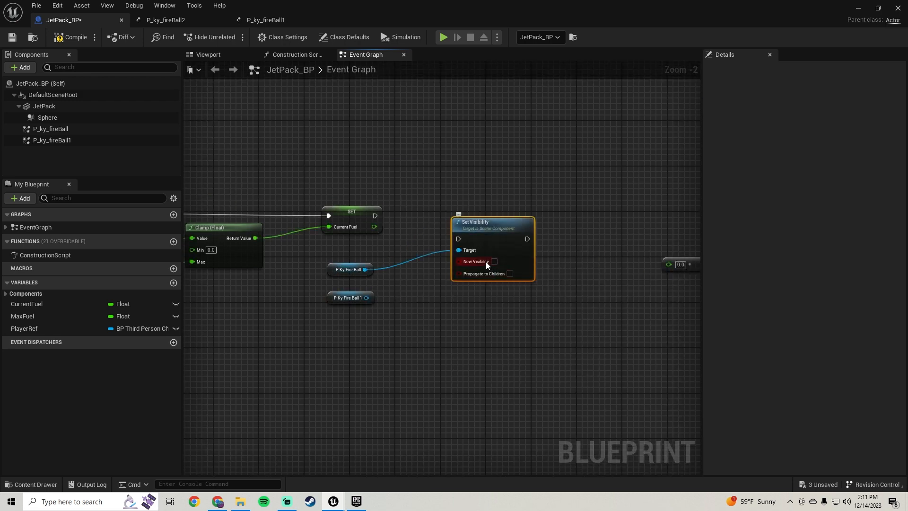
pyautogui.click(493, 261)
pyautogui.moveTo(458, 238); pyautogui.dragTo(378, 216)
pyautogui.moveTo(491, 222); pyautogui.dragTo(472, 201)
# - Review the FuelTimer flow from the Using Jet Pack condition and Branch through the Clamp to the Set Visibility node
pyautogui.moveTo(235, 183); pyautogui.dragTo(585, 174, button='right')
pyautogui.scroll(-2, 586, 178)
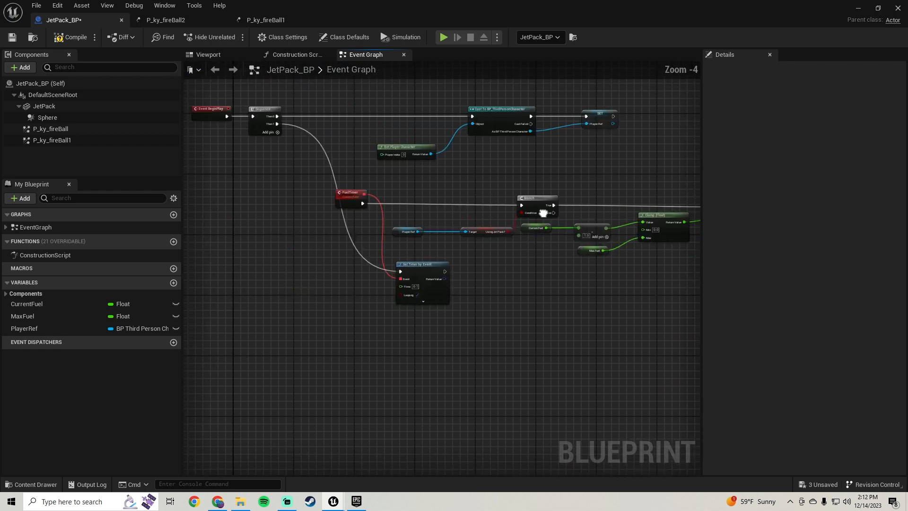
pyautogui.scroll(2, 378, 217)
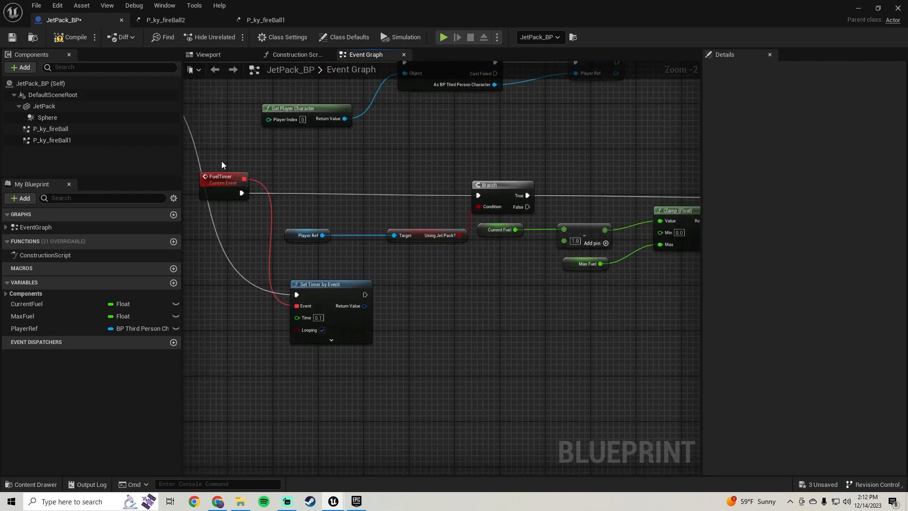
pyautogui.moveTo(466, 254); pyautogui.dragTo(466, 255)
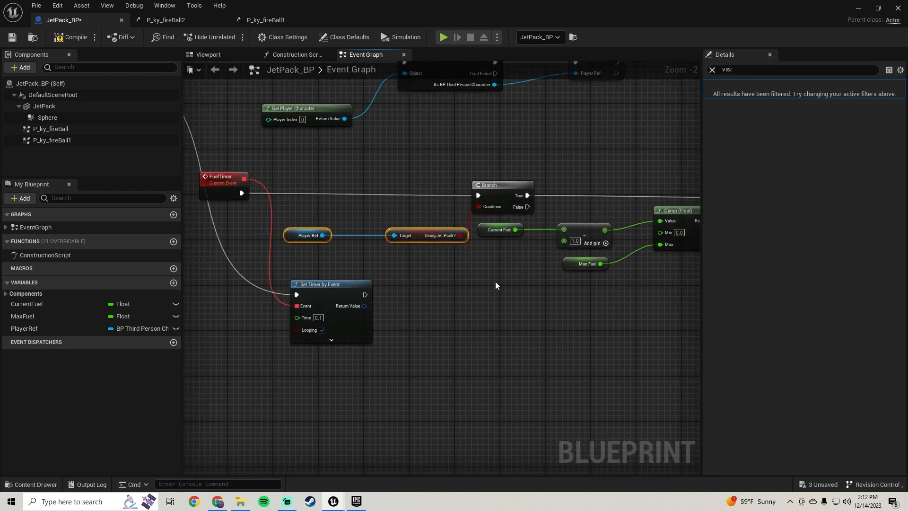
pyautogui.moveTo(495, 282); pyautogui.dragTo(399, 273, button='right')
pyautogui.moveTo(636, 194); pyautogui.dragTo(184, 179, button='right')
pyautogui.moveTo(471, 229); pyautogui.dragTo(620, 221, button='right')
pyautogui.moveTo(312, 221); pyautogui.dragTo(423, 211, button='right')
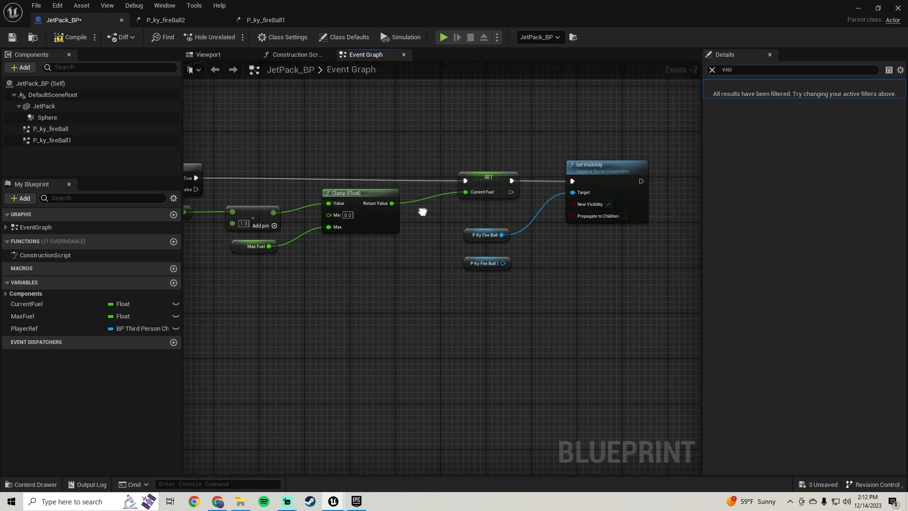
# - Connect P_ky_fireBall1 to the Set Visibility target, and duplicate the node with both fireball references below the fuel calculation
pyautogui.moveTo(592, 193); pyautogui.dragTo(488, 202, button='right')
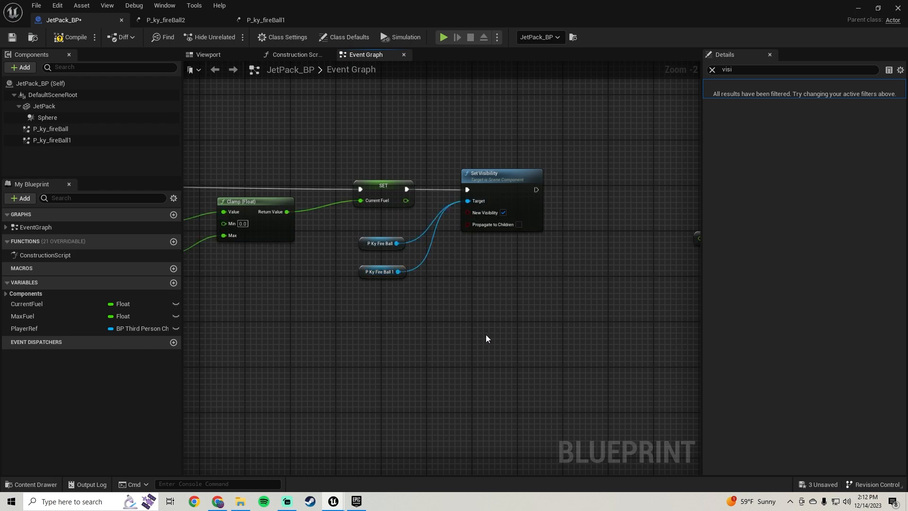
pyautogui.click(489, 170)
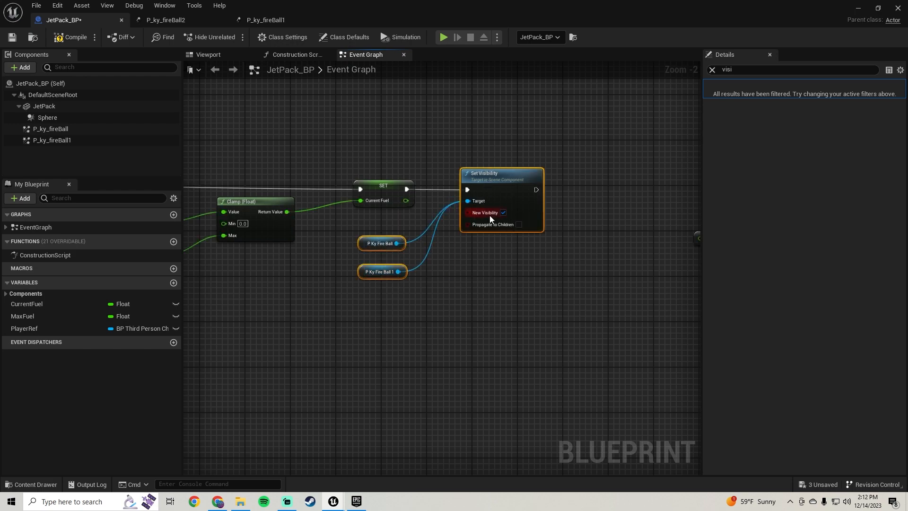
pyautogui.scroll(-4, 302, 308)
pyautogui.scroll(2, 405, 250)
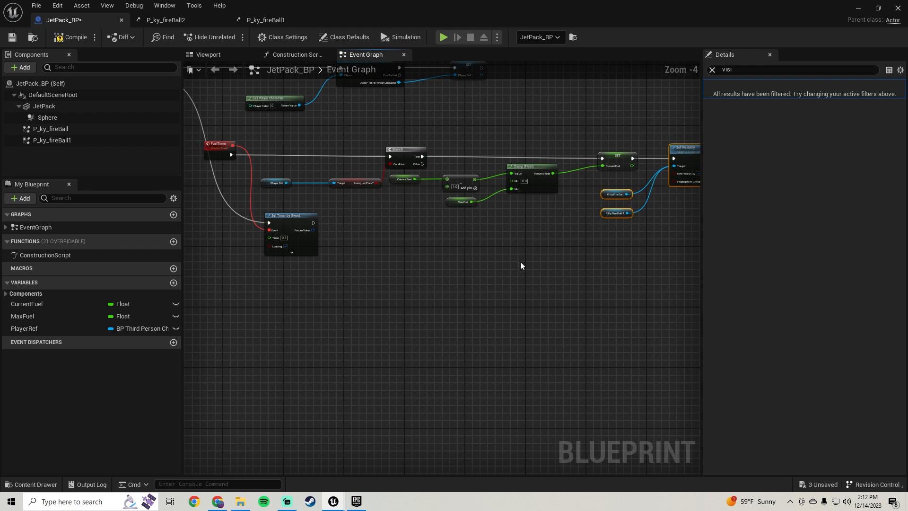
pyautogui.hotkey('ctrl', 'c')
pyautogui.hotkey('ctrl', 'v')
pyautogui.moveTo(527, 281); pyautogui.dragTo(469, 298, button='right')
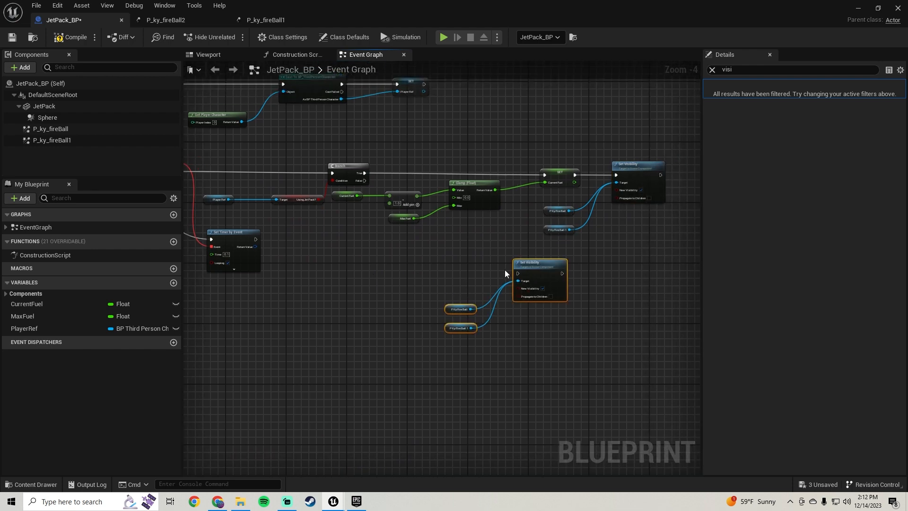
# - Run the duplicate Set Visibility from the Branch's False output with New Visibility off, and compile and save JetPack_BP
pyautogui.moveTo(517, 273); pyautogui.dragTo(417, 245)
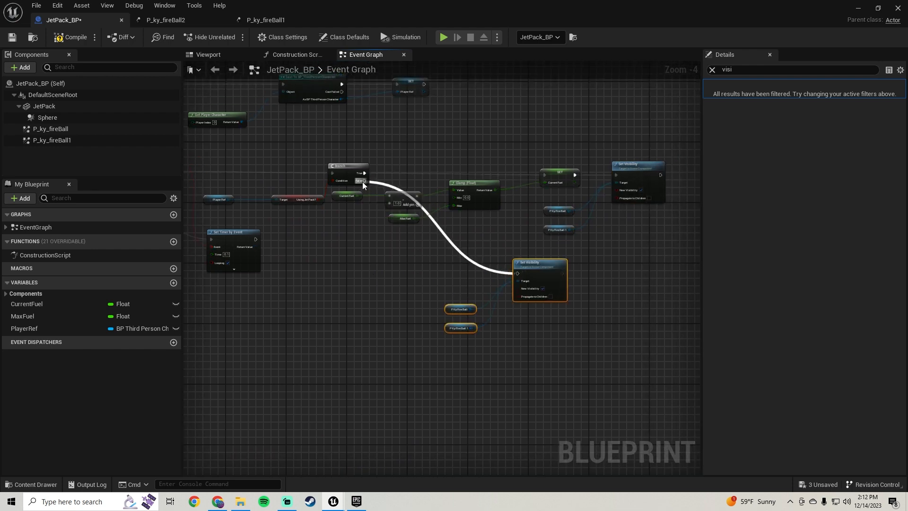
pyautogui.moveTo(363, 185); pyautogui.dragTo(363, 183)
pyautogui.scroll(2, 514, 321)
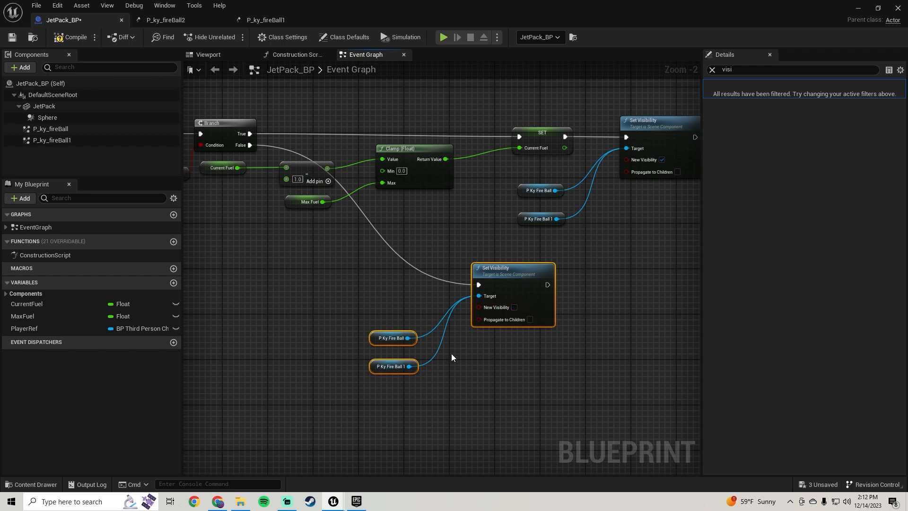
pyautogui.click(71, 37)
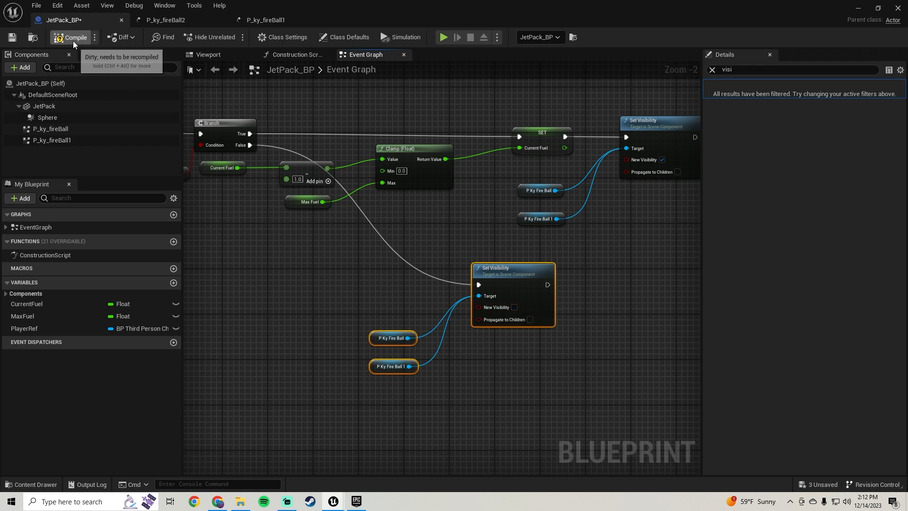
pyautogui.click(13, 37)
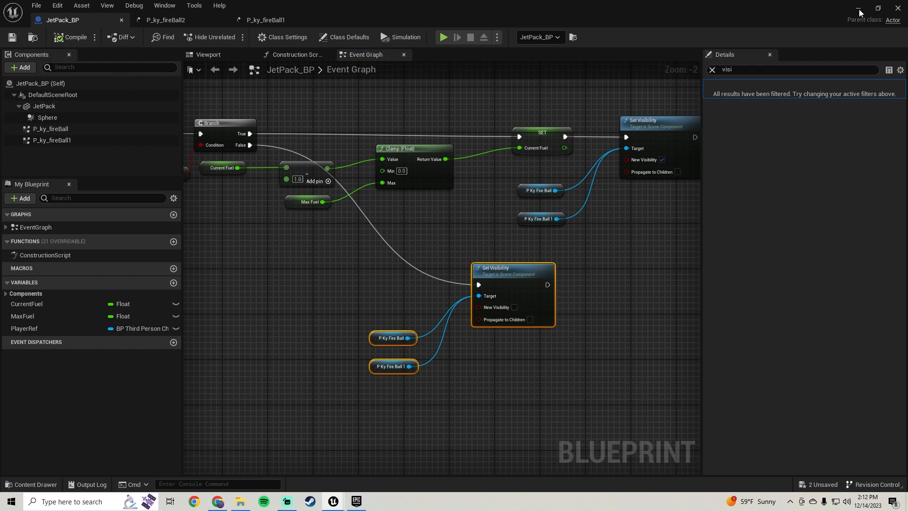
# - Return to ThirdPersonMap, play the level full screen, and run the character into the jetpack to equip it
pyautogui.click(858, 9)
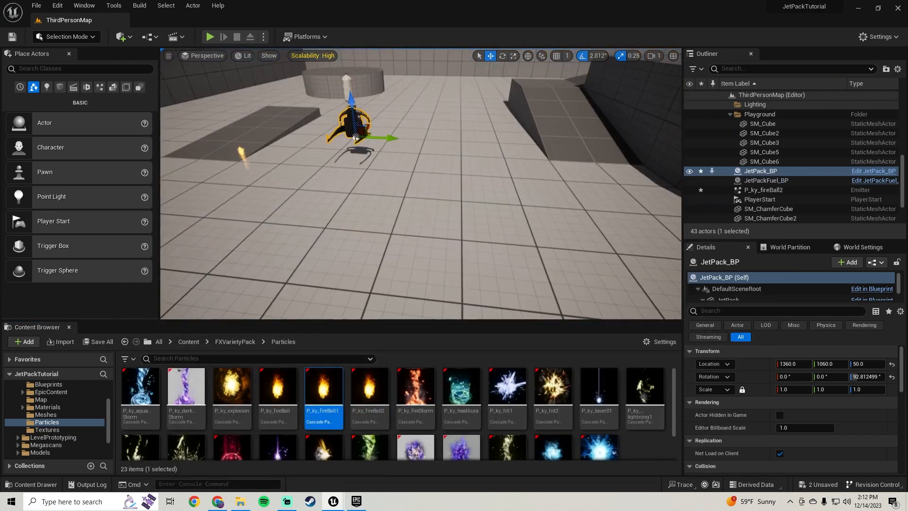
pyautogui.moveTo(421, 184); pyautogui.dragTo(376, 150, button='right')
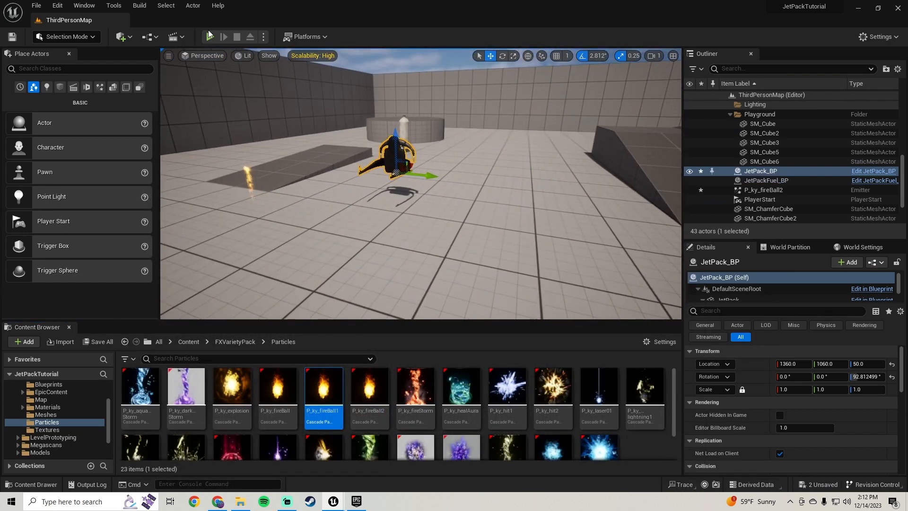
pyautogui.click(210, 37)
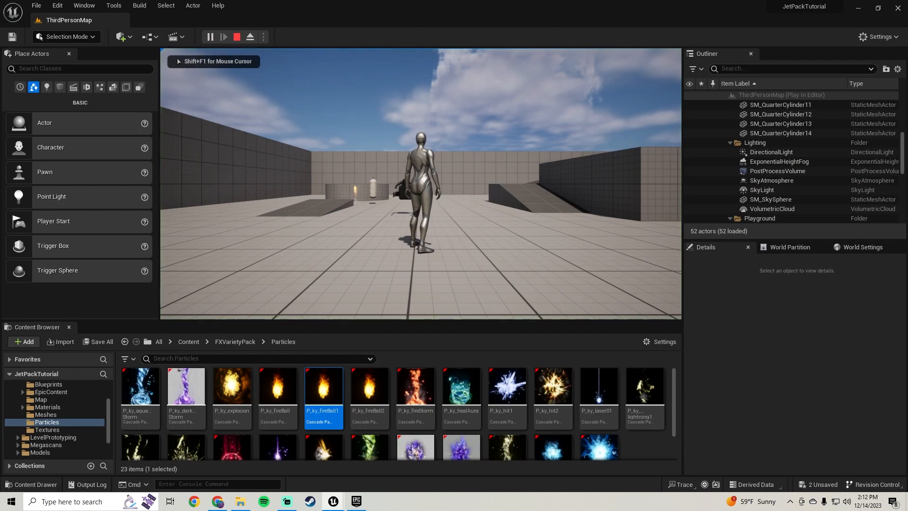
pyautogui.press('F11')
pyautogui.press('w')
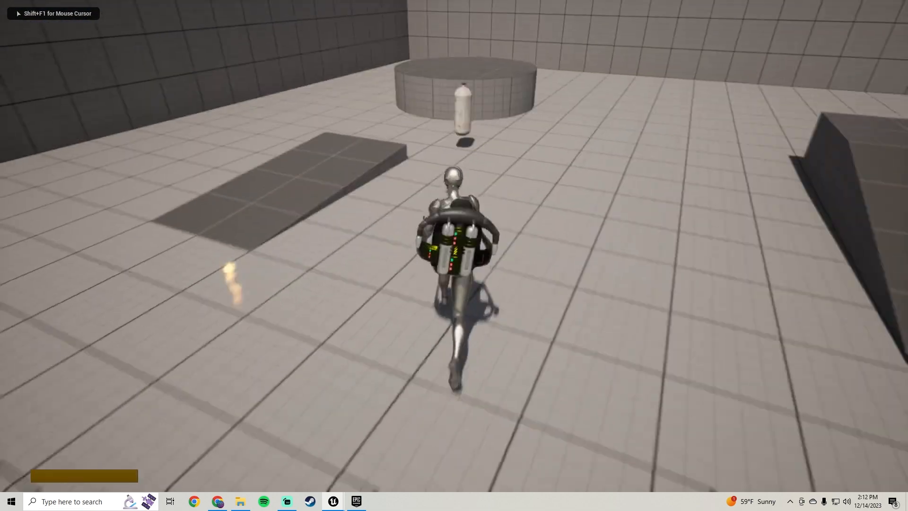
# - Fly the character around the level in short bursts to check the nozzle flames during thrust and when it stops
pyautogui.press('space')
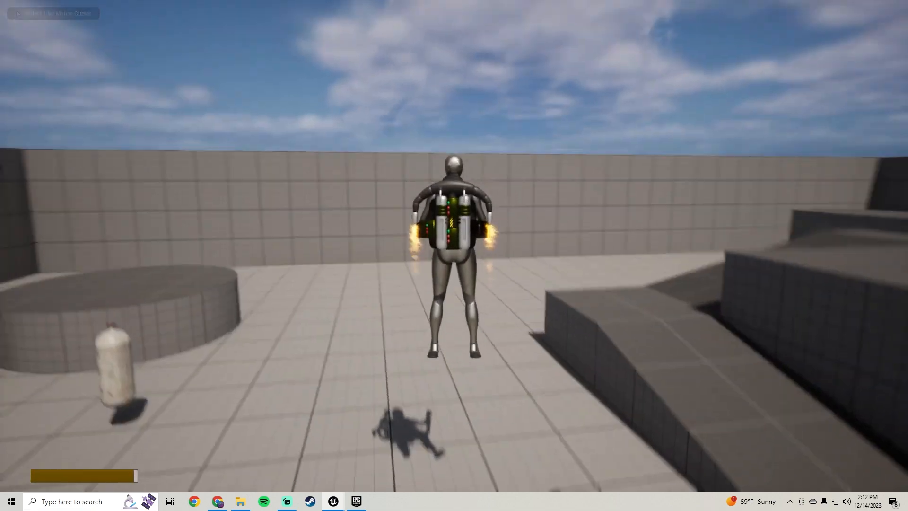
pyautogui.press('d')
pyautogui.press('w')
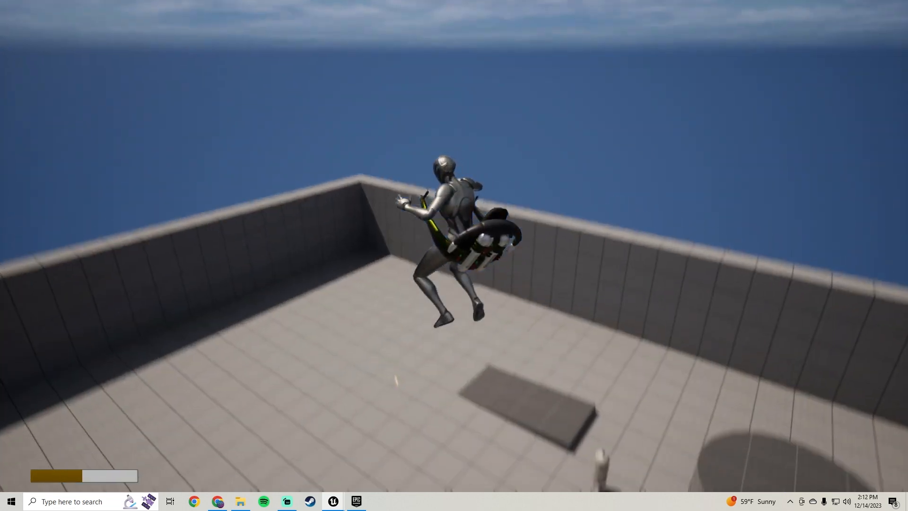
pyautogui.press('space')
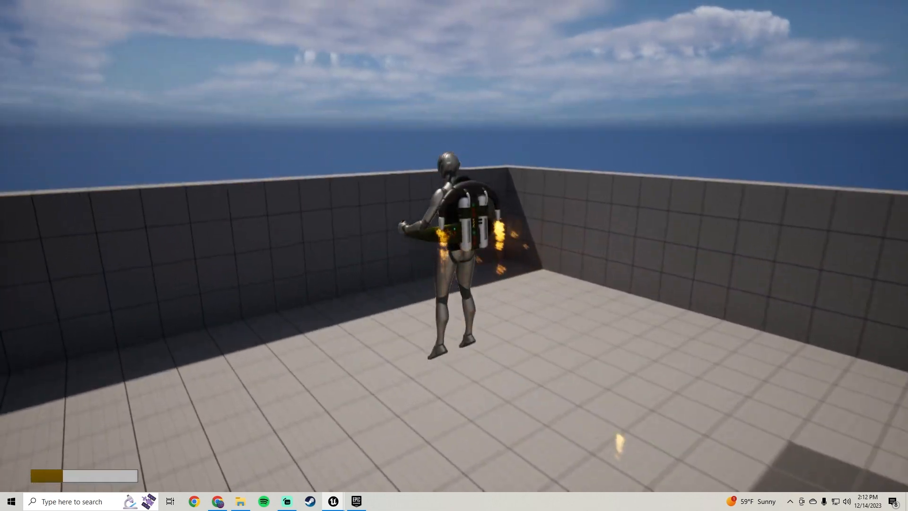
pyautogui.press('d')
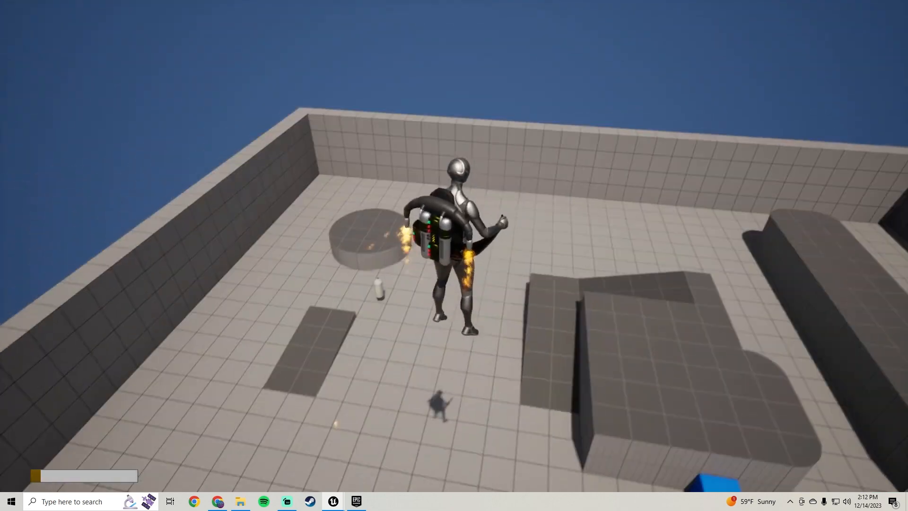
pyautogui.press('a')
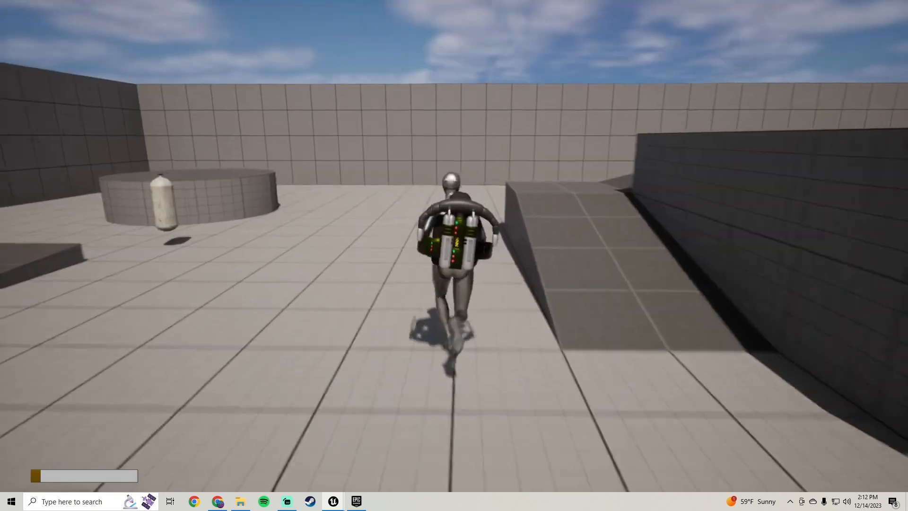